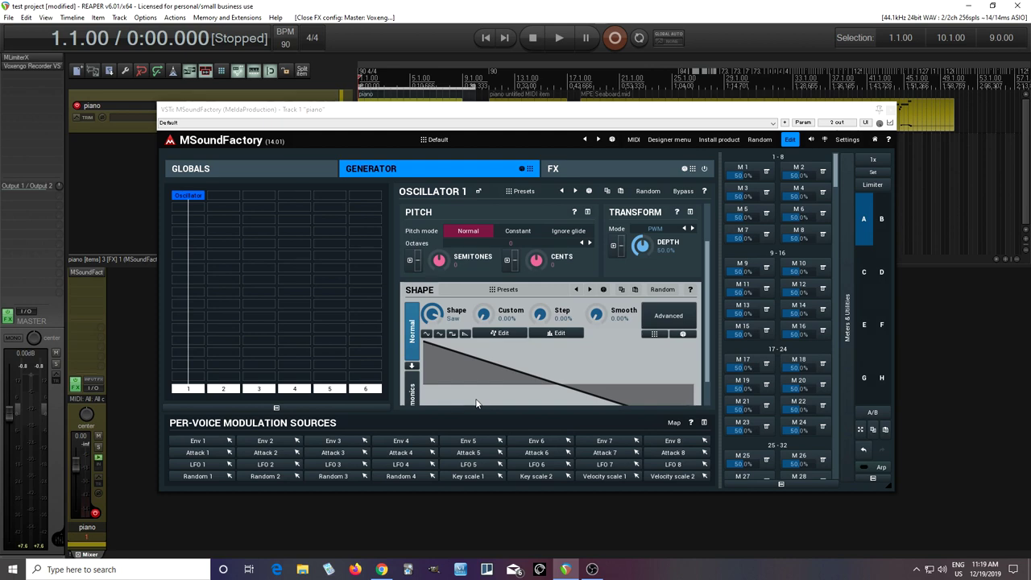
Set Oscillator 1's Custom shape amount to 100% and add four points to its signal shape to form a jagged waveform
{"action": "left_click", "coordinate": [478, 191]}
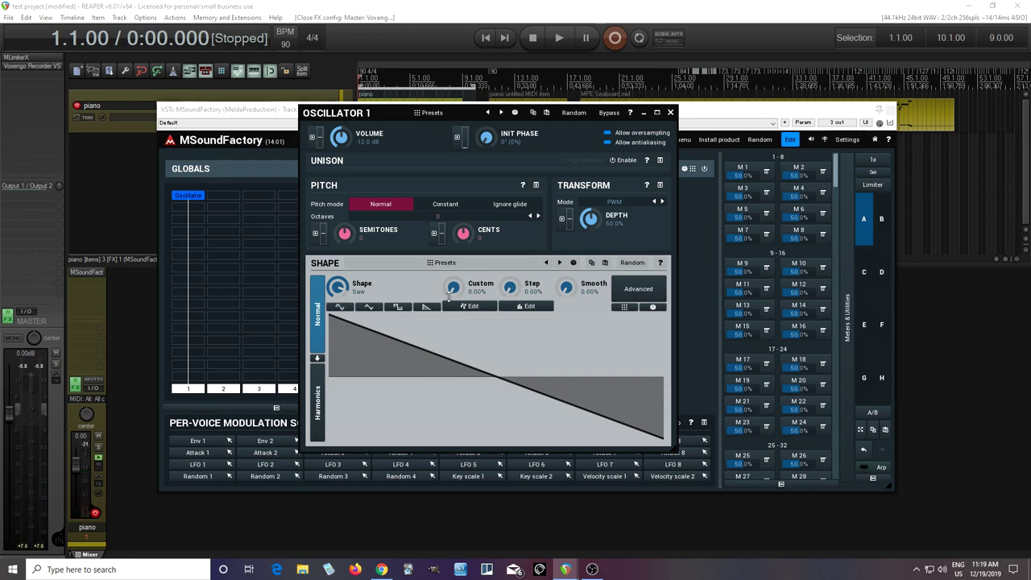
{"action": "left_click_drag", "start_coordinate": [458, 292], "coordinate": [457, 211]}
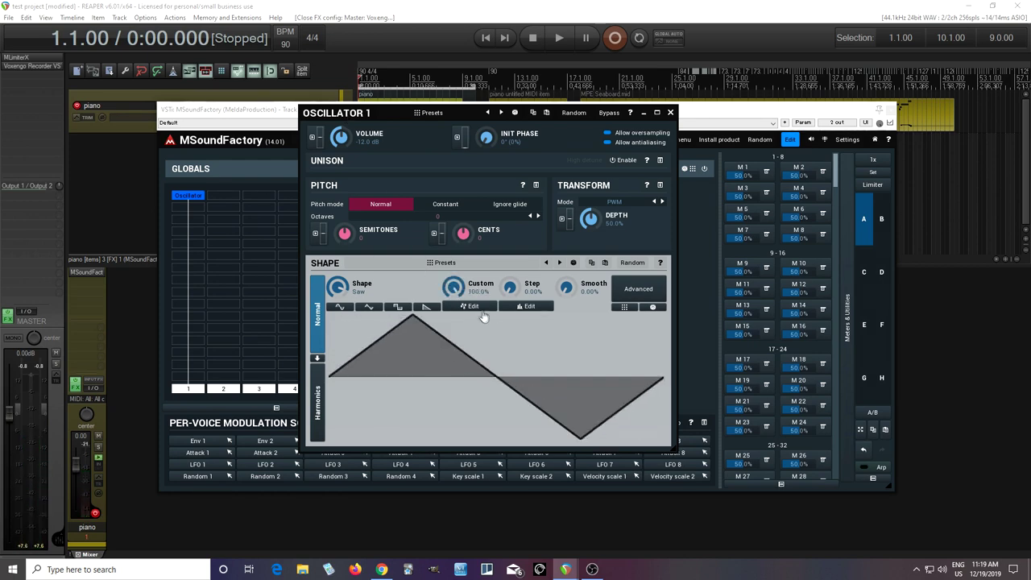
{"action": "left_click", "coordinate": [472, 306]}
{"action": "left_click", "coordinate": [431, 280]}
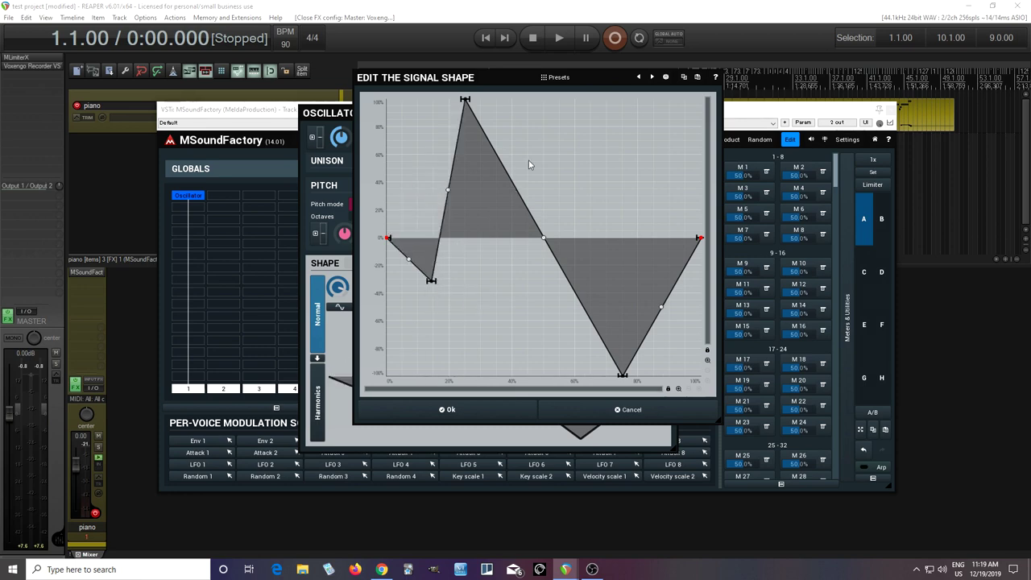
{"action": "left_click", "coordinate": [527, 161]}
{"action": "left_click", "coordinate": [520, 292]}
{"action": "left_click", "coordinate": [624, 180]}
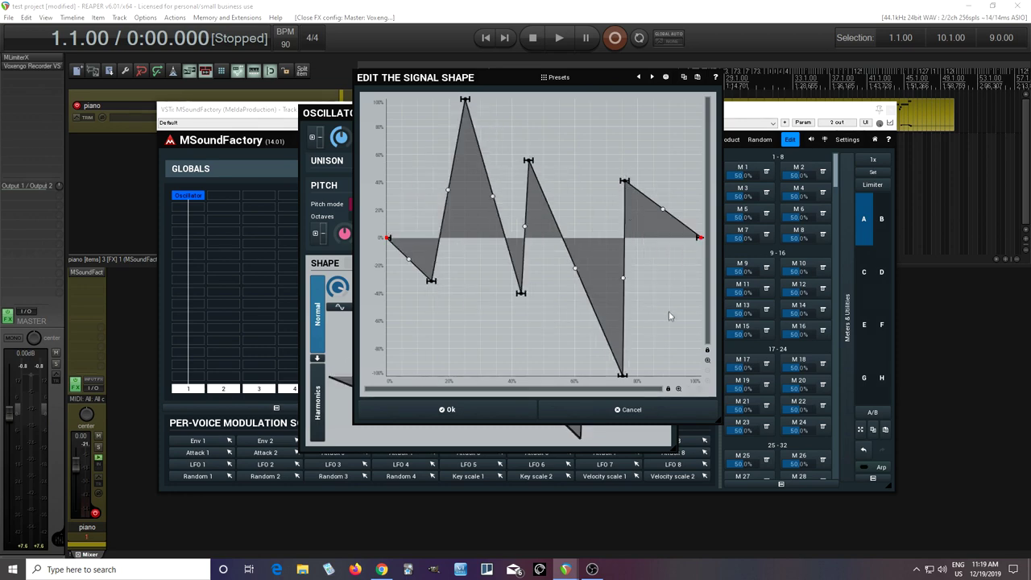
{"action": "left_click", "coordinate": [448, 409]}
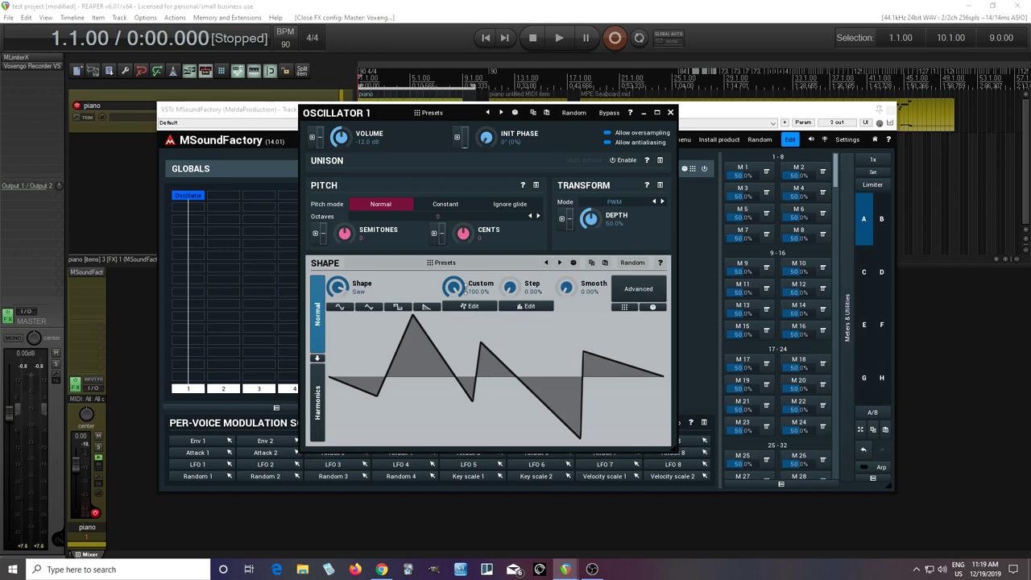
{"action": "mouse_move", "coordinate": [460, 286]}
{"action": "left_mouse_down"}
{"action": "mouse_move", "coordinate": [460, 367]}
{"action": "mouse_move", "coordinate": [461, 286]}
{"action": "left_mouse_up"}
{"action": "left_click", "coordinate": [473, 307]}
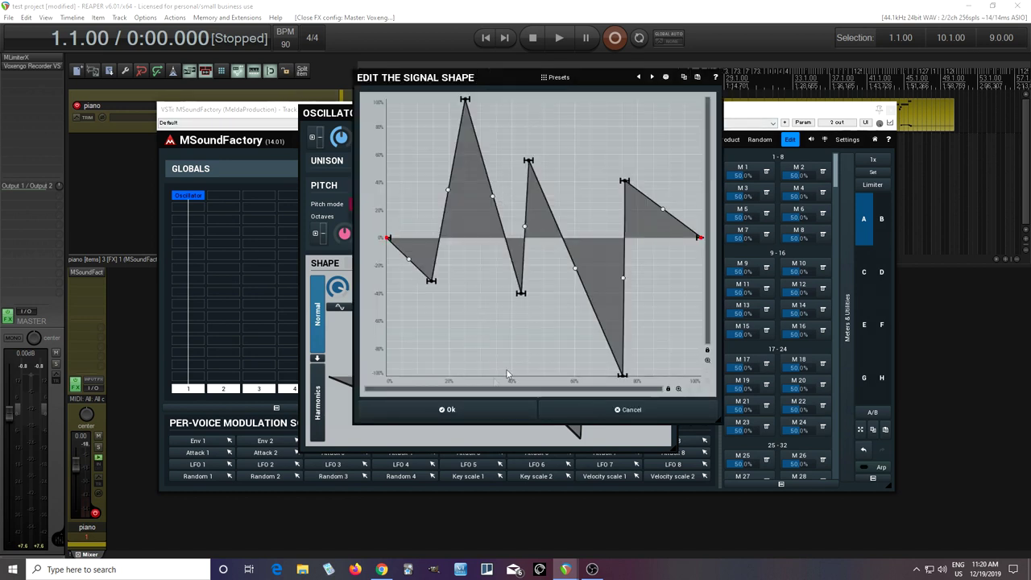
{"action": "left_click", "coordinate": [585, 412]}
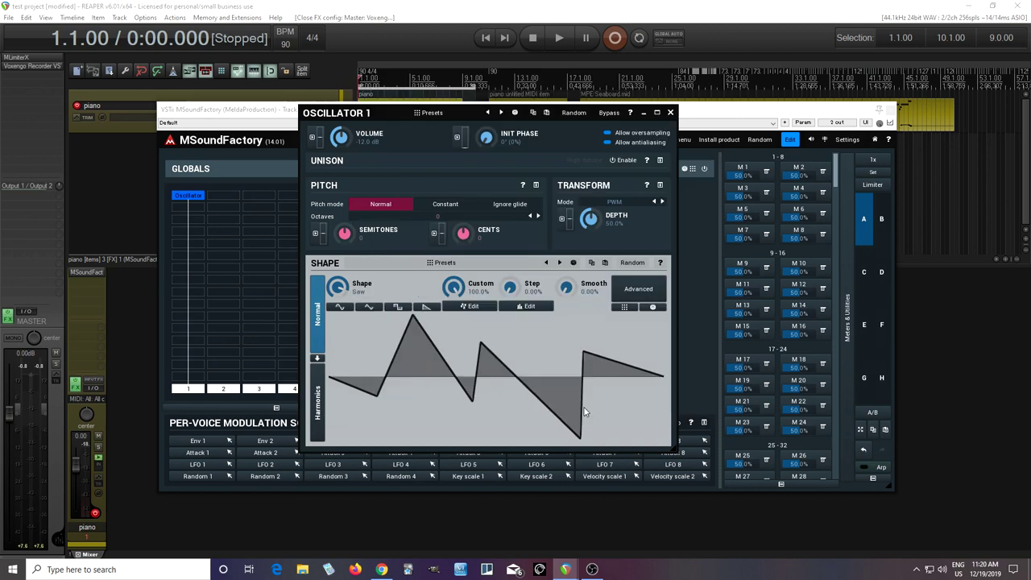
Set Oscillator 1's number of banks to 3 and save the jagged waveform in bank 1
{"action": "left_click", "coordinate": [670, 113]}
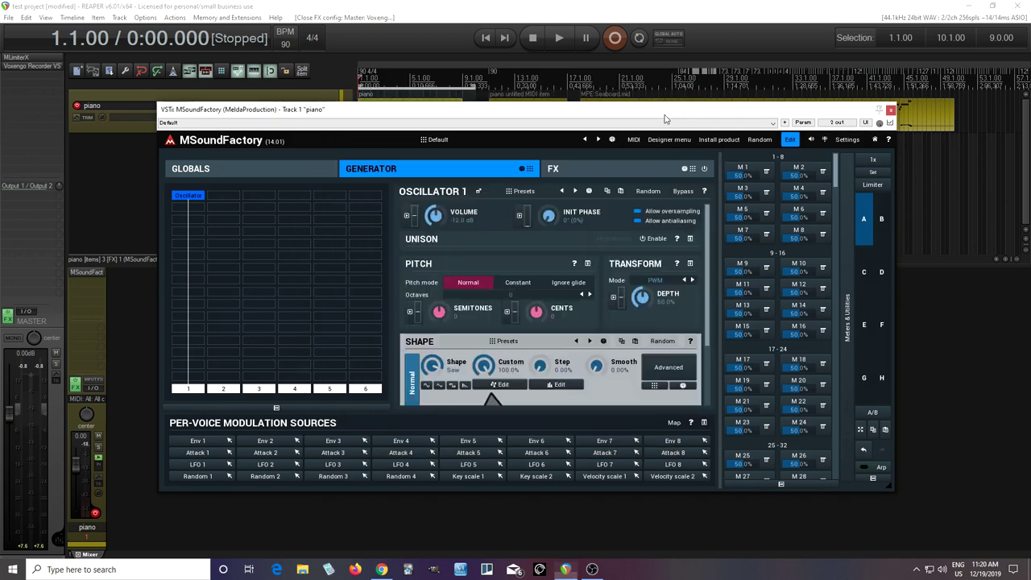
{"action": "right_click", "coordinate": [190, 198]}
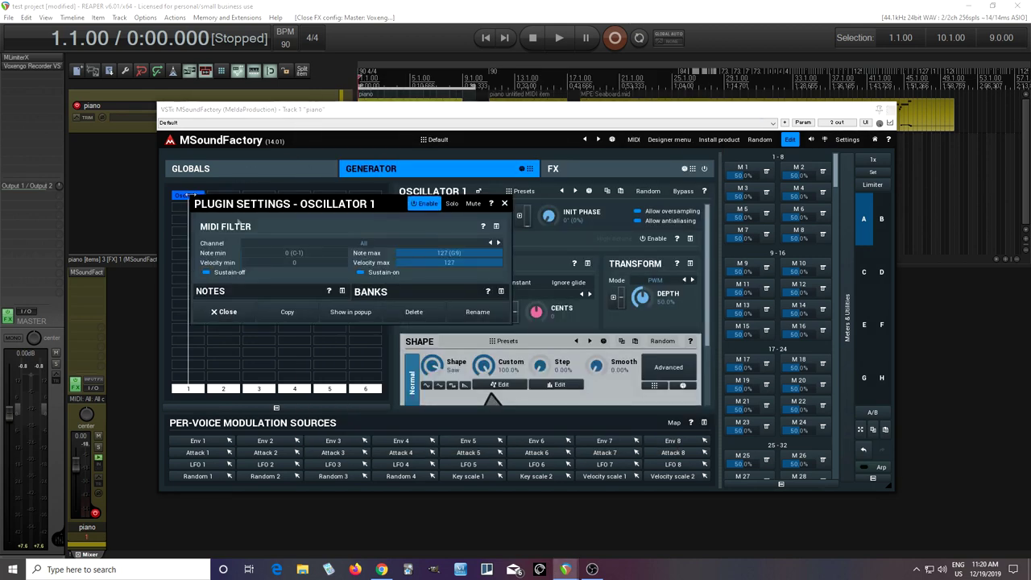
{"action": "left_click", "coordinate": [498, 292]}
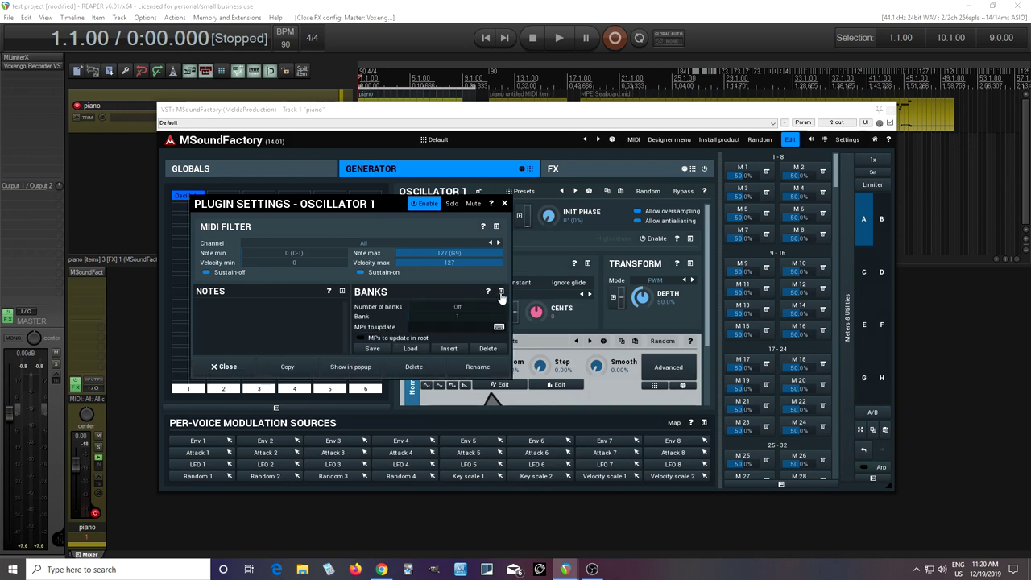
{"action": "double_click", "coordinate": [451, 306]}
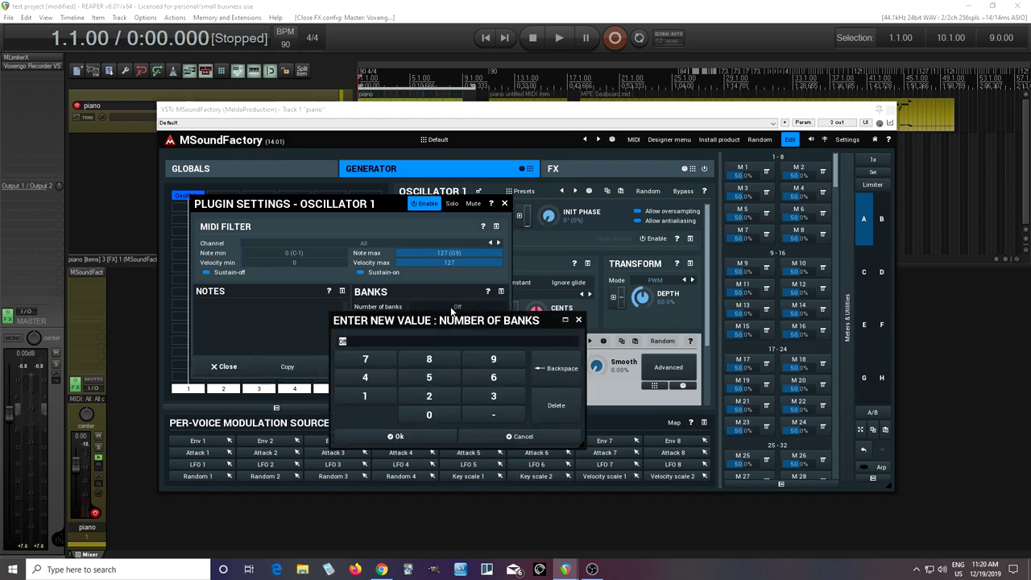
{"action": "left_click", "coordinate": [488, 395]}
{"action": "left_click", "coordinate": [422, 437]}
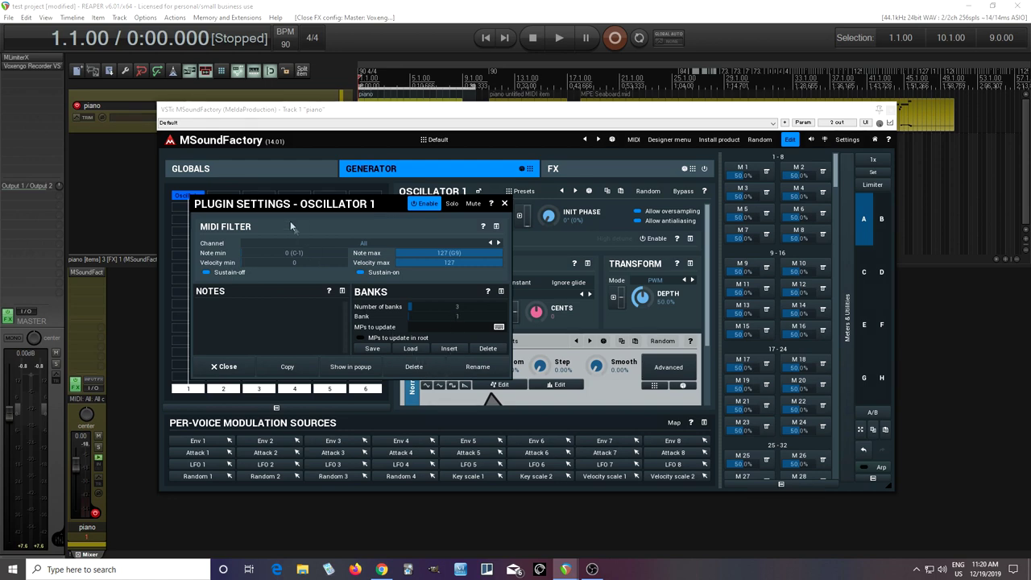
{"action": "left_click_drag", "start_coordinate": [250, 206], "coordinate": [187, 167]}
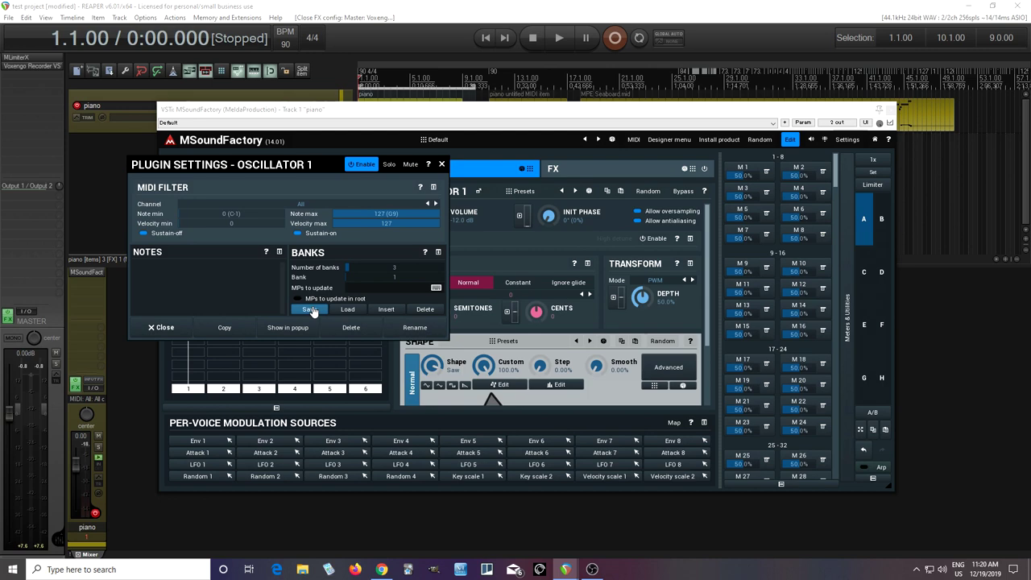
{"action": "left_click", "coordinate": [441, 165]}
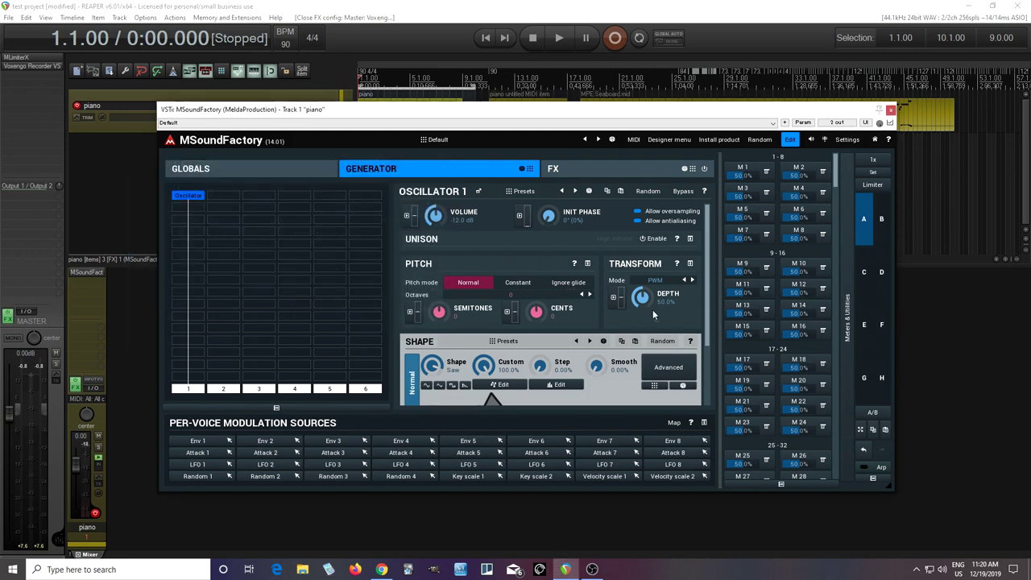
Load the decaying oscillation preset from the Expanded folder into Oscillator 1's custom signal shape
{"action": "left_click", "coordinate": [479, 192]}
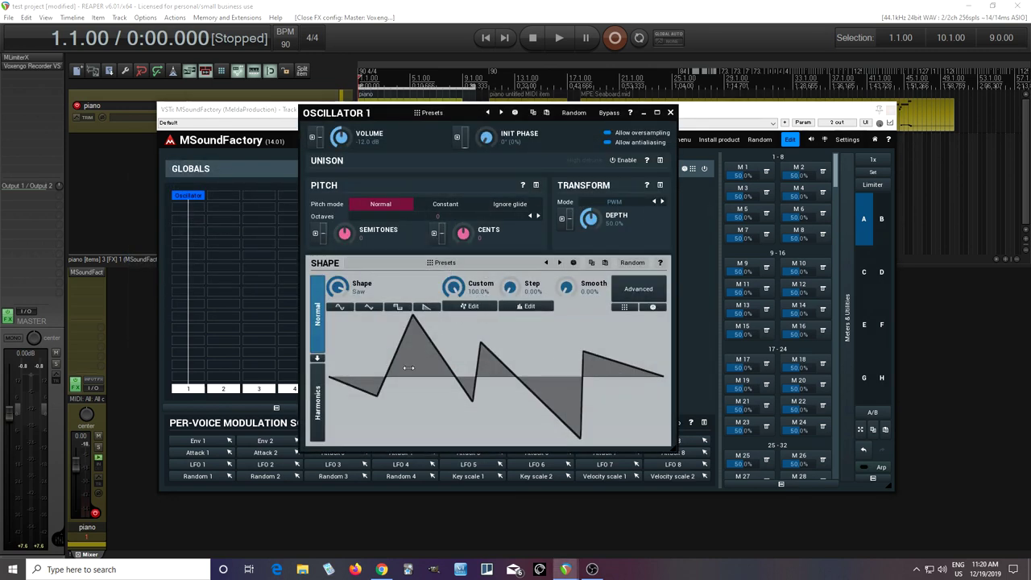
{"action": "left_click", "coordinate": [473, 307]}
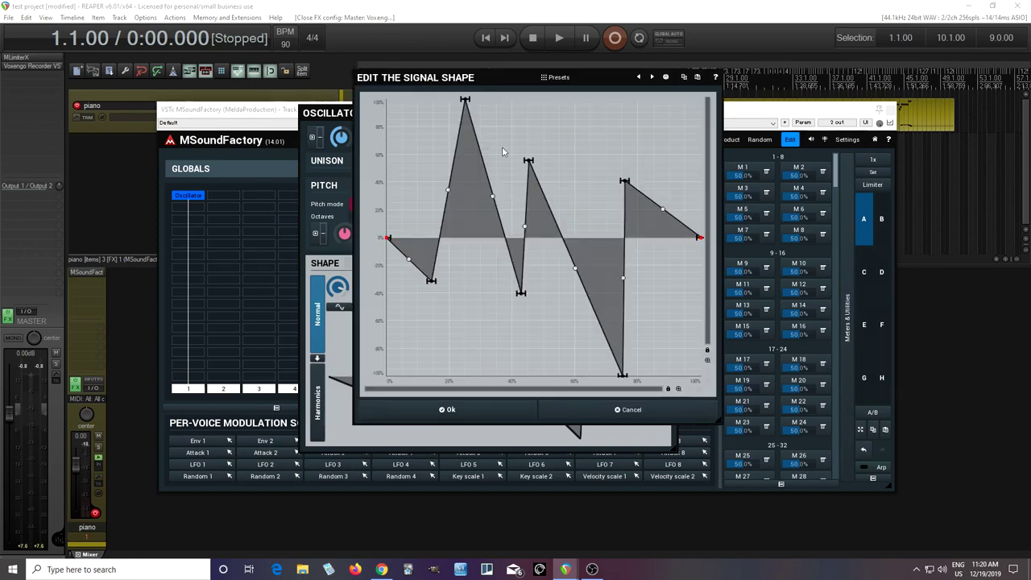
{"action": "left_click", "coordinate": [556, 77]}
{"action": "left_click", "coordinate": [568, 233]}
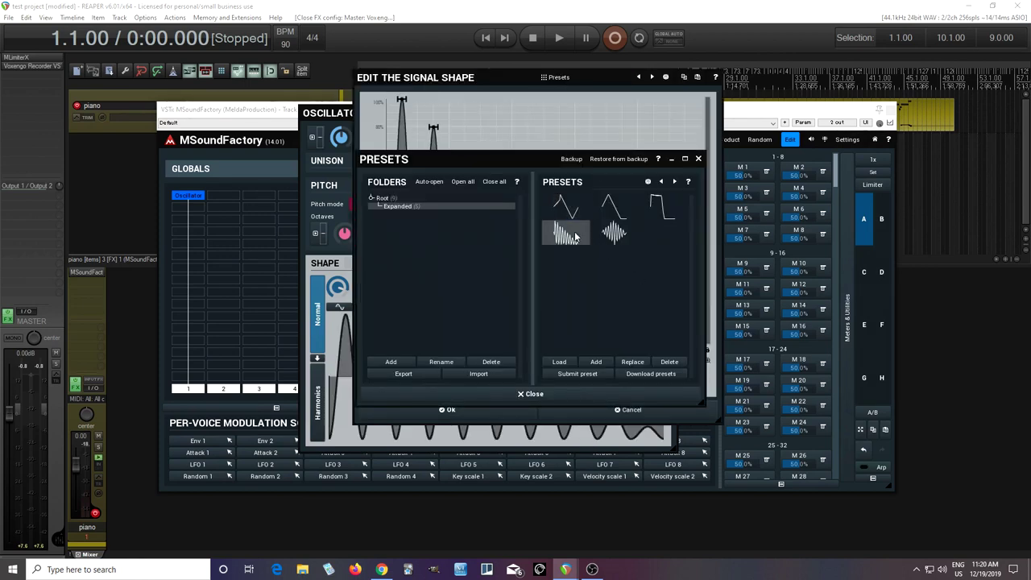
{"action": "left_click", "coordinate": [479, 394]}
{"action": "left_click", "coordinate": [448, 409]}
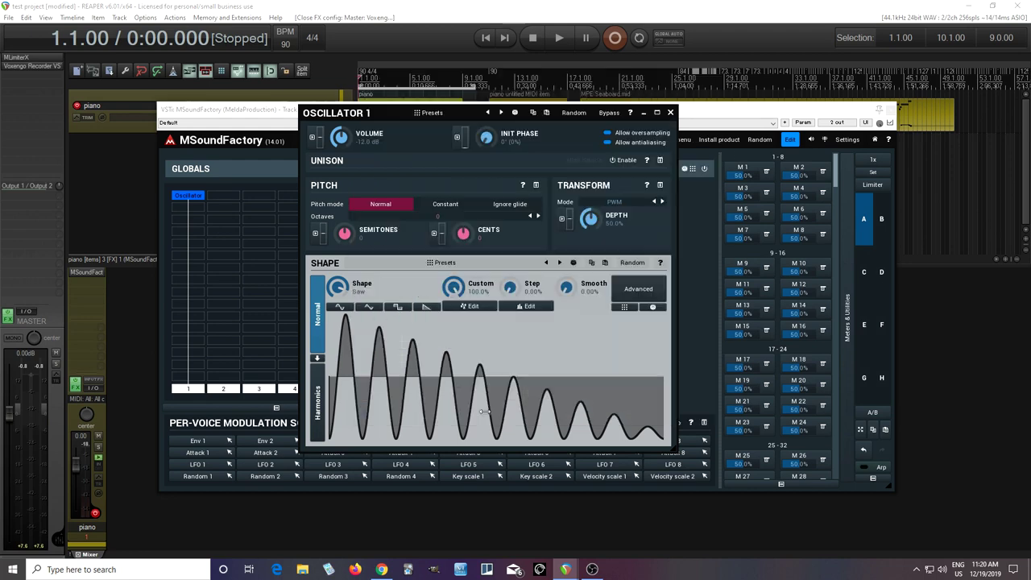
Switch Oscillator 1 to bank 2 and save the decaying waveform in it
{"action": "right_click", "coordinate": [200, 201]}
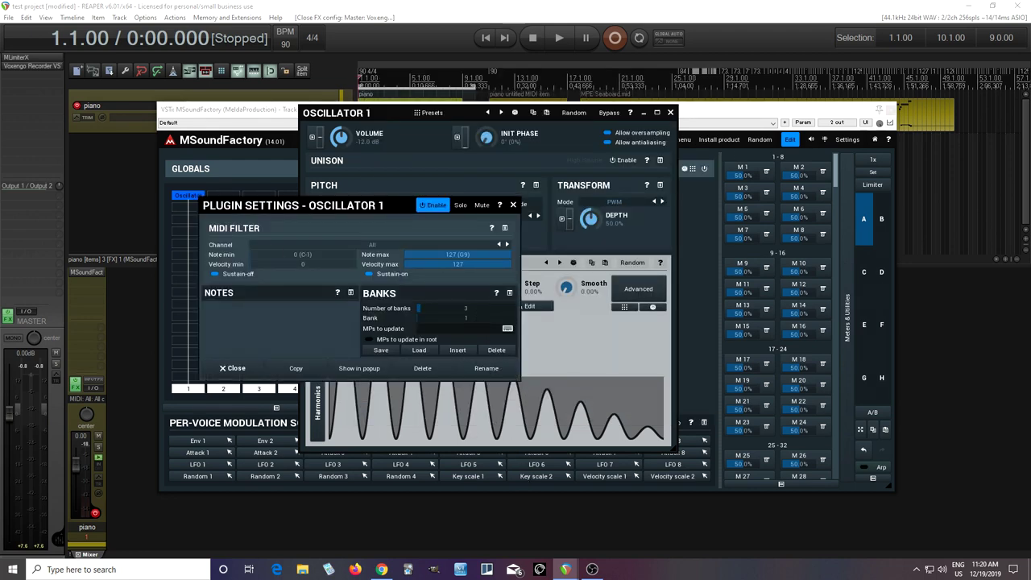
{"action": "left_click", "coordinate": [477, 316]}
{"action": "left_click", "coordinate": [493, 340]}
{"action": "left_click", "coordinate": [513, 205]}
Replace Oscillator 1's custom signal shape with the Expanded preset whose oscillation swells and fades symmetrically
{"action": "left_click", "coordinate": [479, 306]}
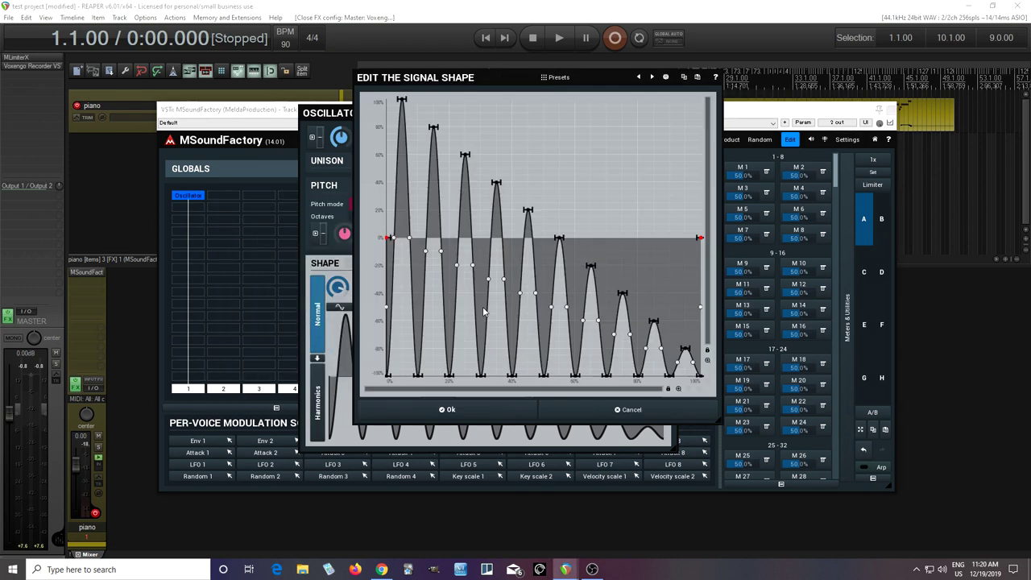
{"action": "left_click", "coordinate": [570, 78]}
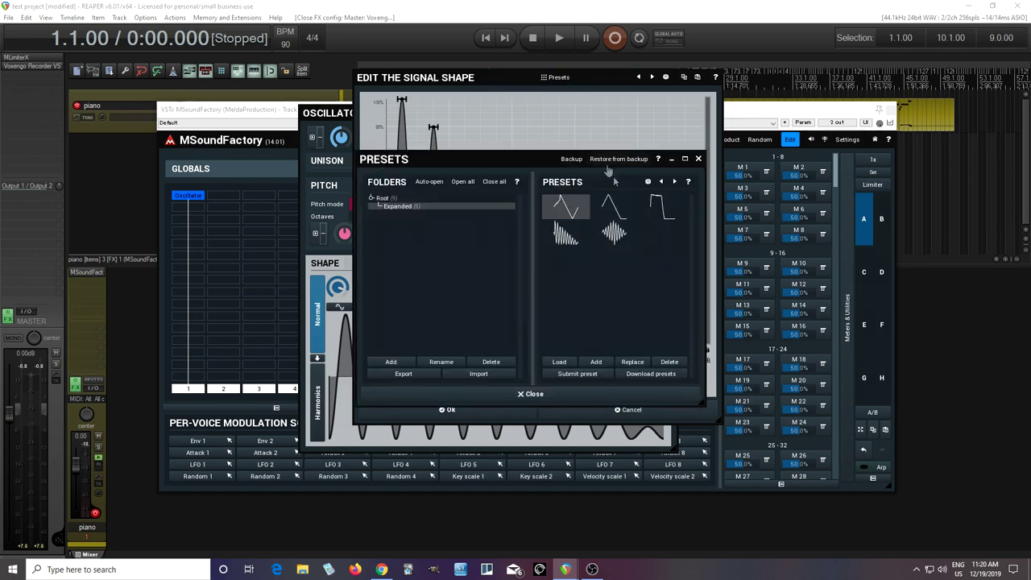
{"action": "left_click", "coordinate": [608, 236]}
{"action": "left_click", "coordinate": [467, 407]}
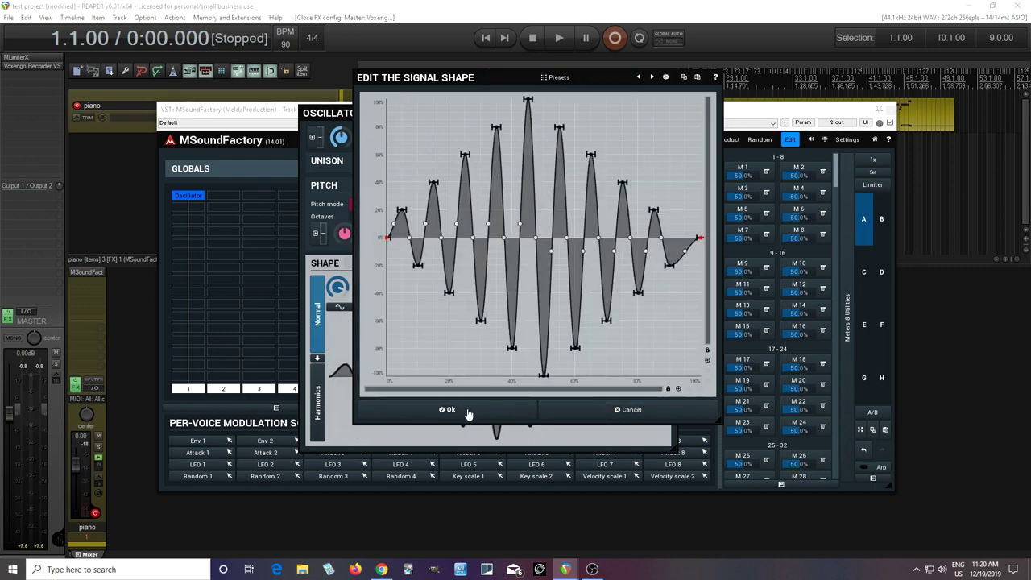
{"action": "left_click", "coordinate": [467, 411]}
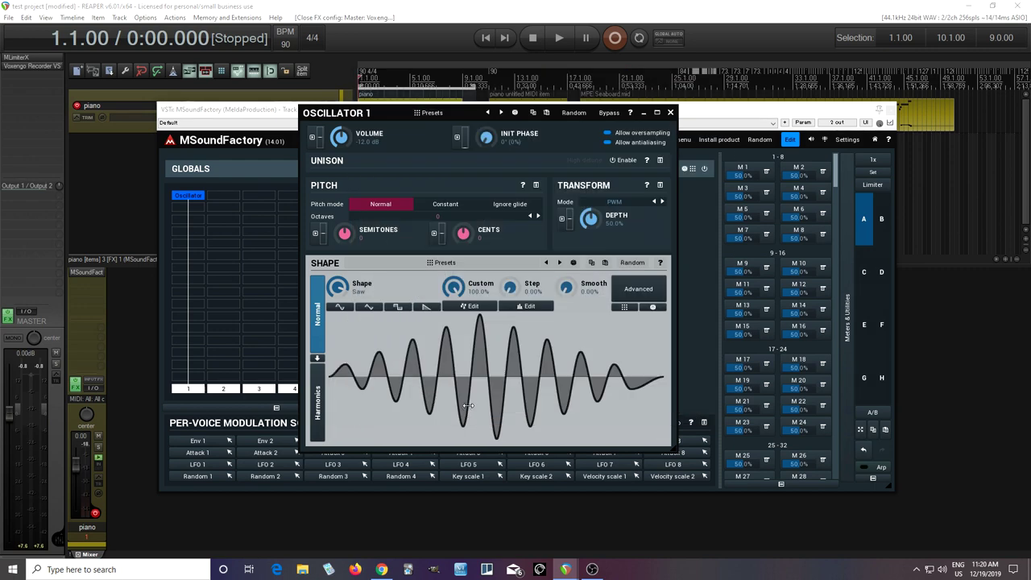
Switch Oscillator 1 to bank 3, save the swelling waveform in it, and close the oscillator's popup window
{"action": "right_click", "coordinate": [198, 196]}
{"action": "left_click", "coordinate": [468, 317]}
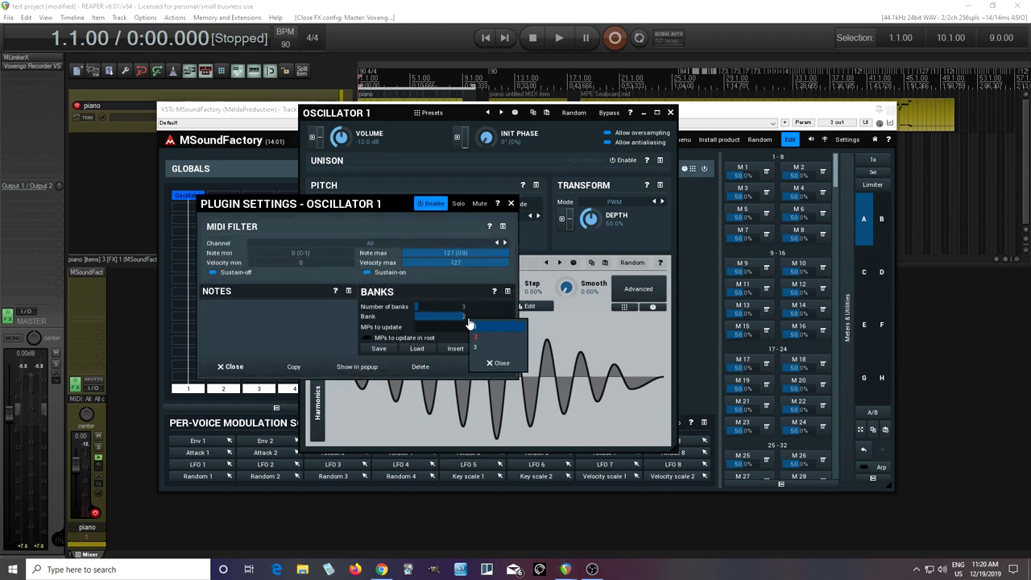
{"action": "left_click", "coordinate": [476, 349]}
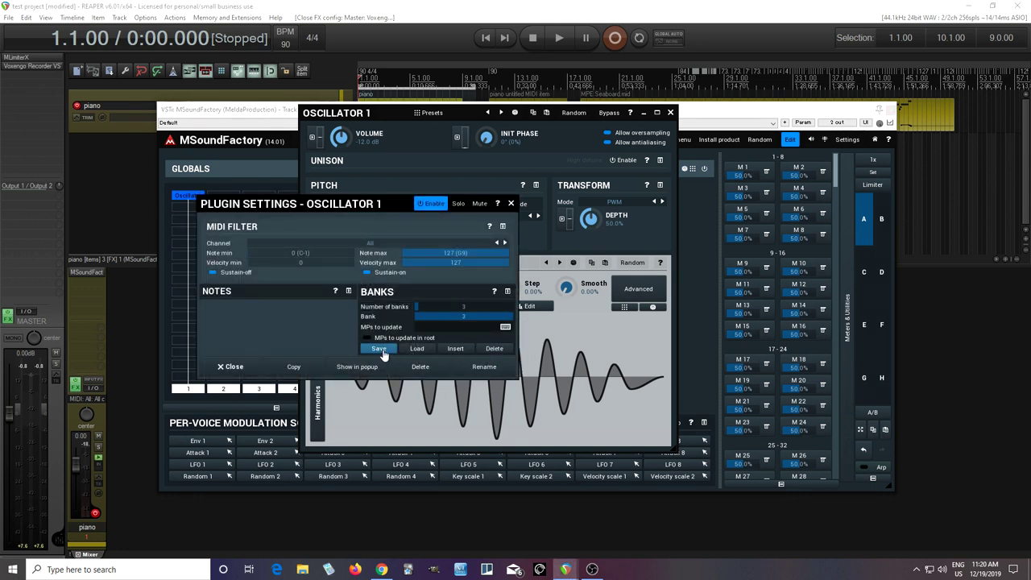
{"action": "left_click", "coordinate": [234, 367]}
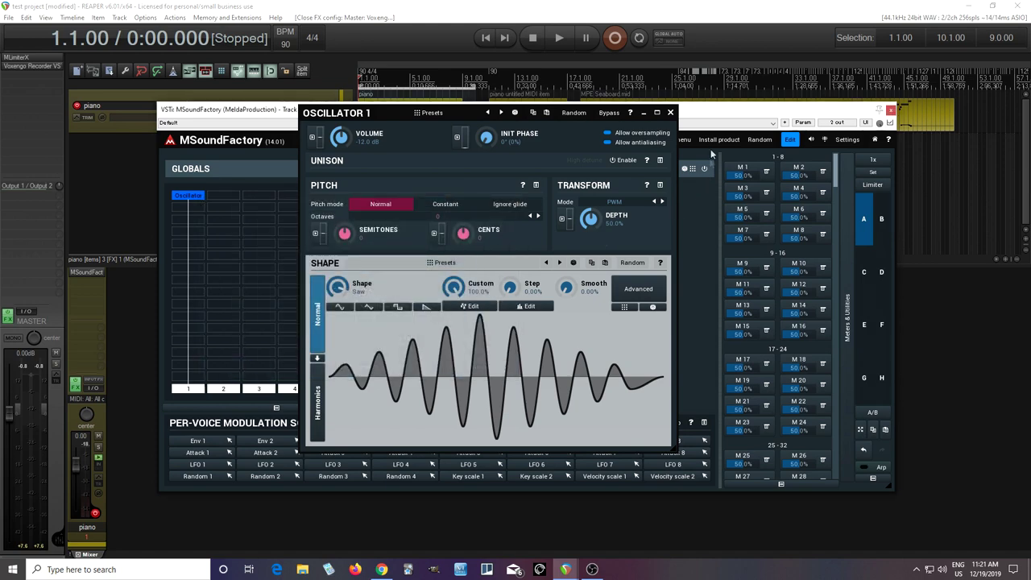
{"action": "left_click", "coordinate": [671, 112]}
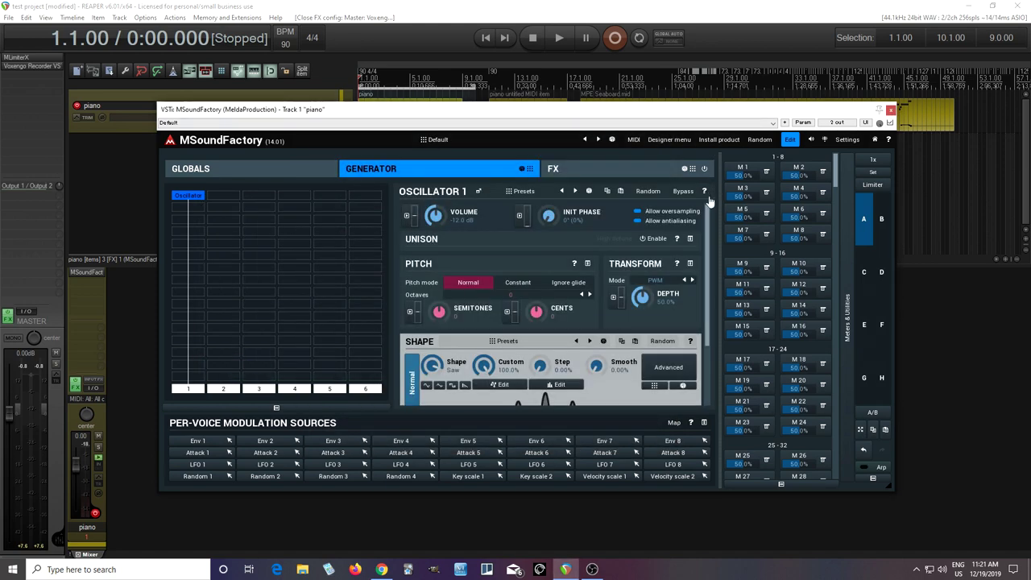
Assign the Generator - Oscillator 1 - Bank parameter to multiparameter M 1
{"action": "left_click_drag", "start_coordinate": [709, 243], "coordinate": [710, 308]}
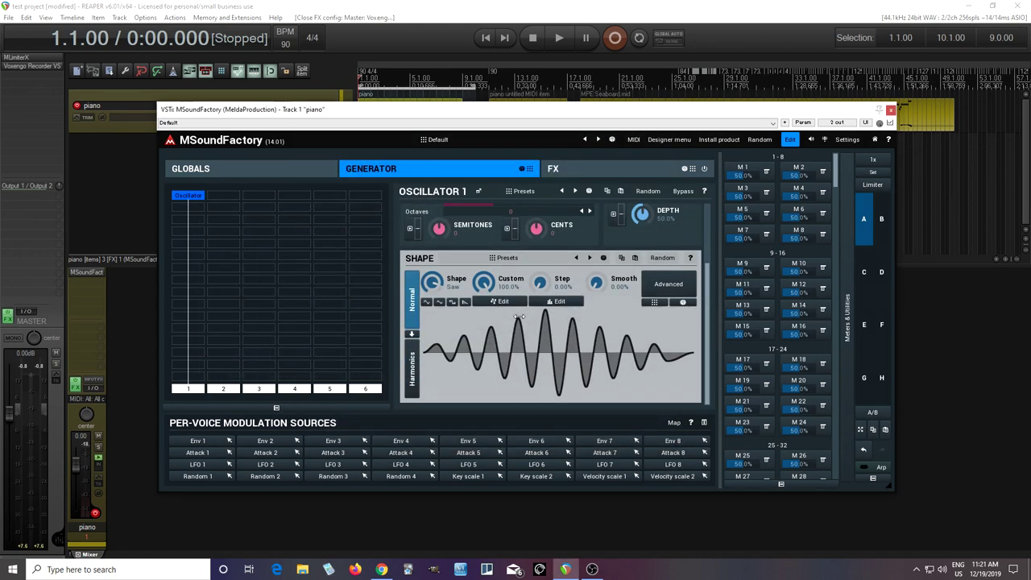
{"action": "left_click", "coordinate": [746, 171]}
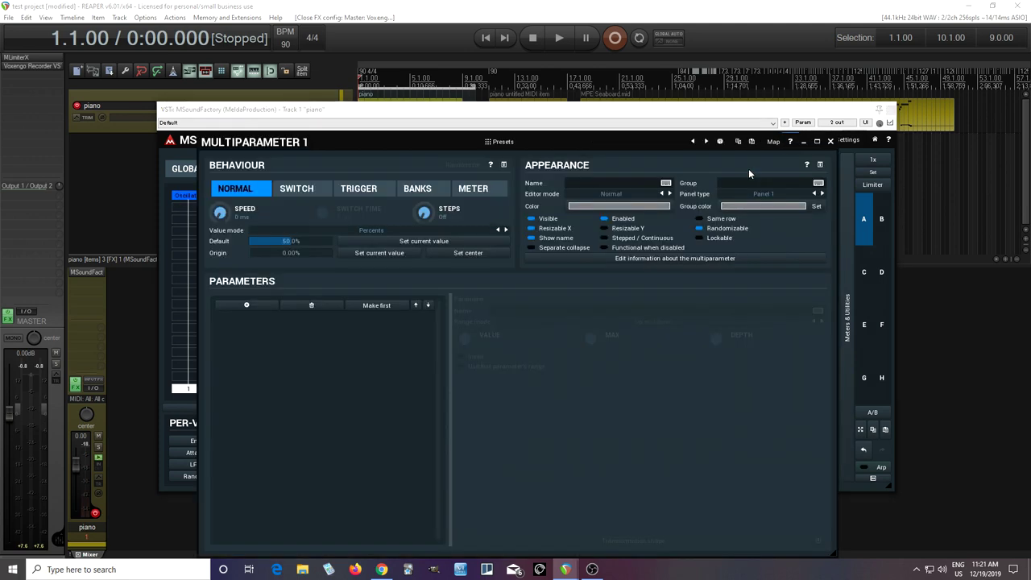
{"action": "left_click", "coordinate": [254, 306]}
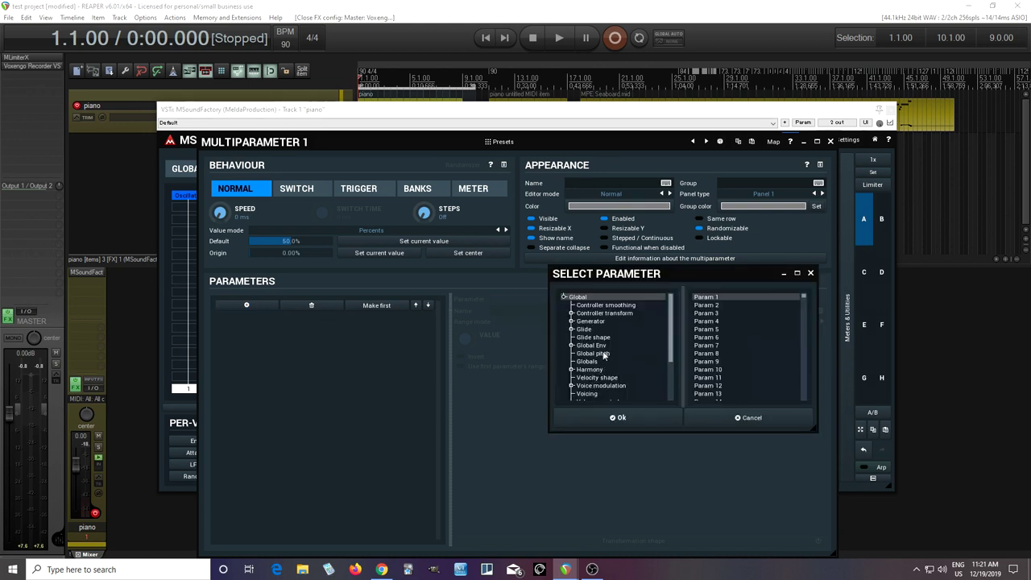
{"action": "left_click", "coordinate": [572, 321]}
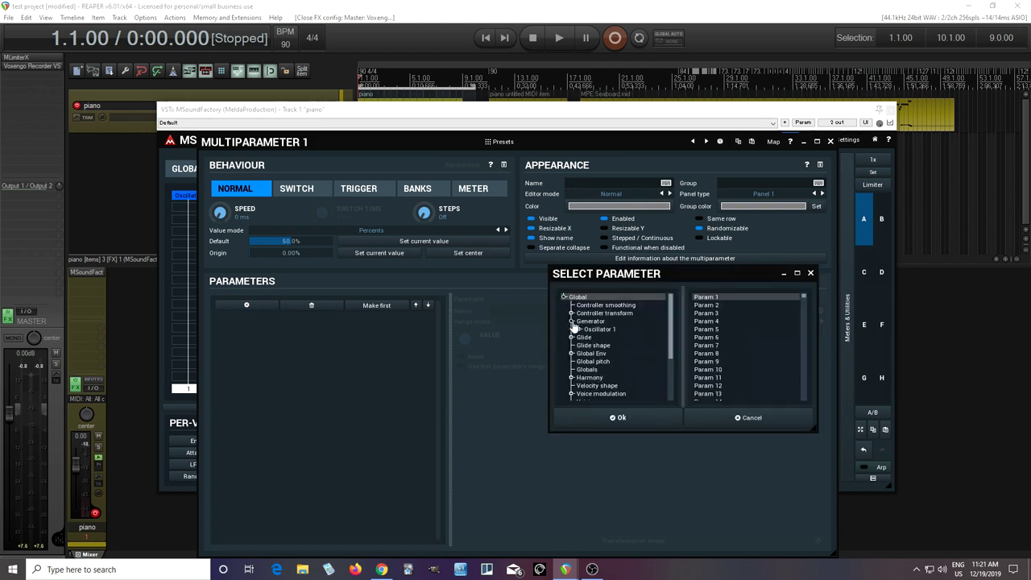
{"action": "left_click", "coordinate": [585, 330]}
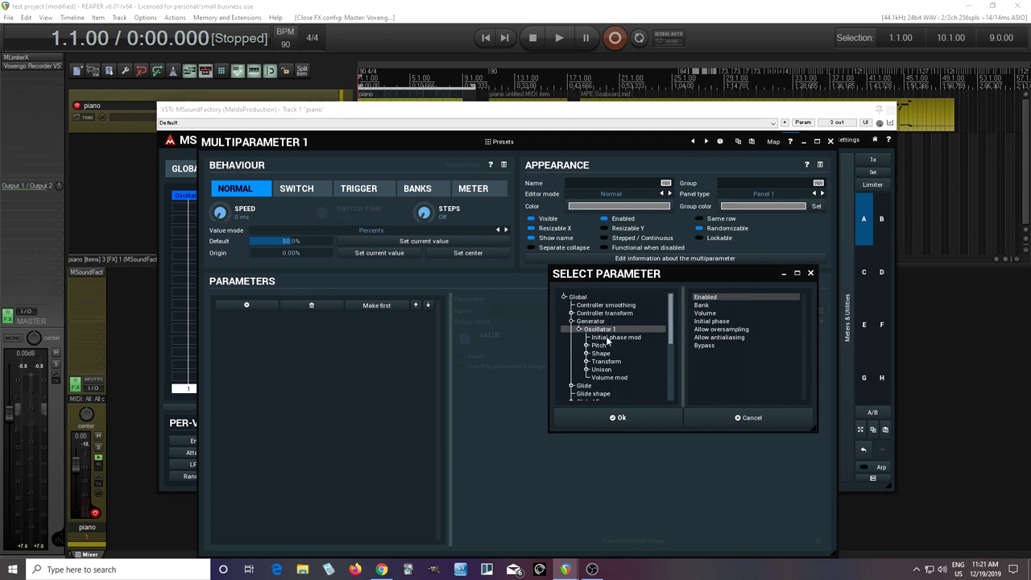
{"action": "left_click", "coordinate": [704, 306]}
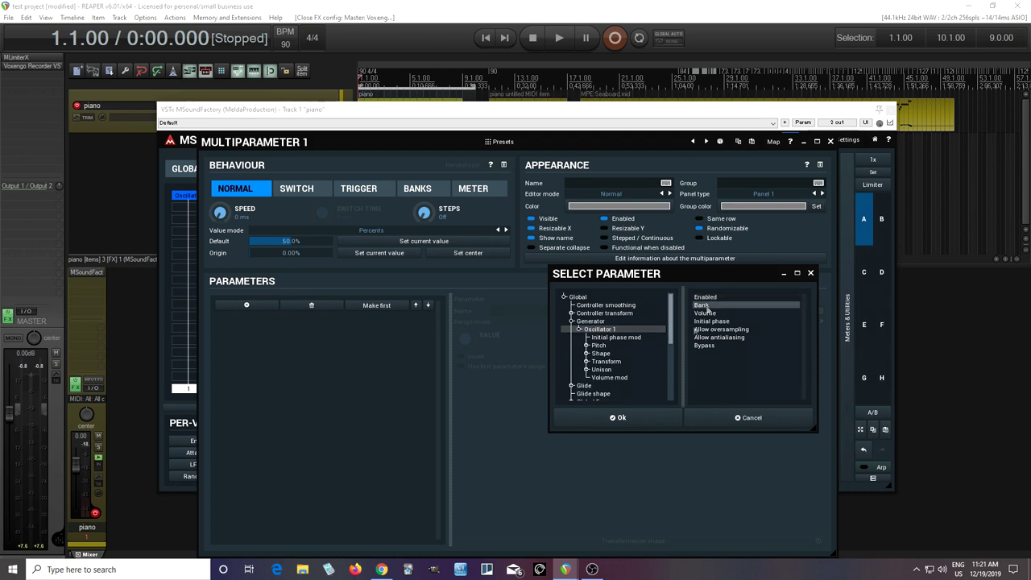
{"action": "left_click", "coordinate": [635, 422]}
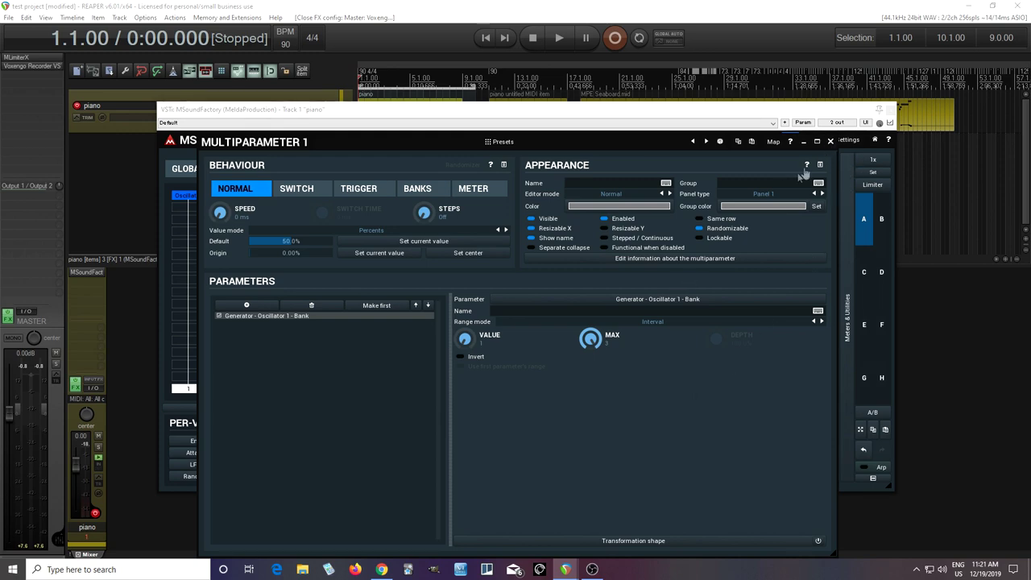
{"action": "left_click", "coordinate": [831, 141]}
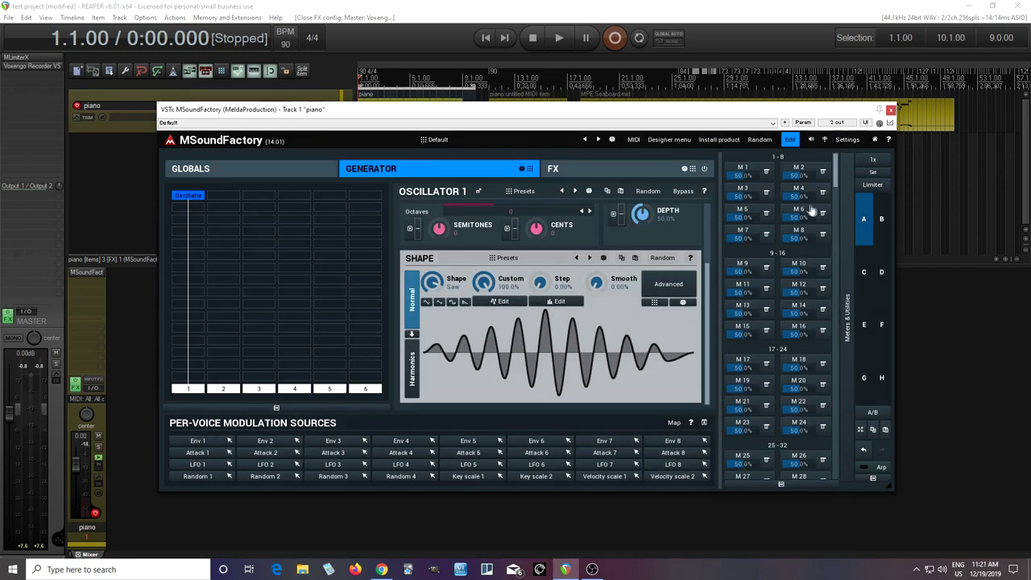
Set multiparameter M 1's behaviour to Banks with 3 banks
{"action": "left_click_drag", "start_coordinate": [749, 175], "coordinate": [749, 192]}
{"action": "left_click", "coordinate": [745, 168]}
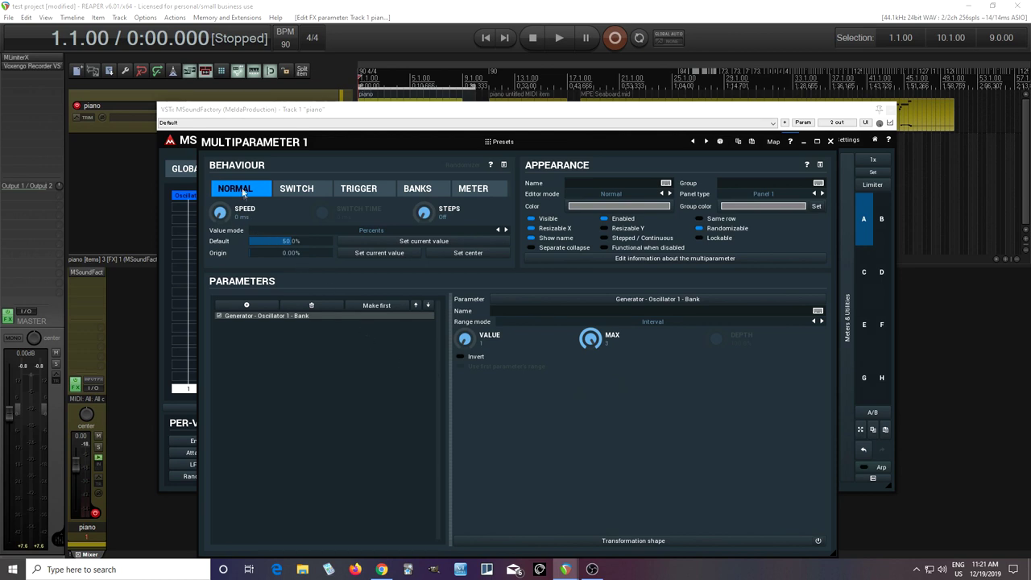
{"action": "left_click", "coordinate": [422, 190]}
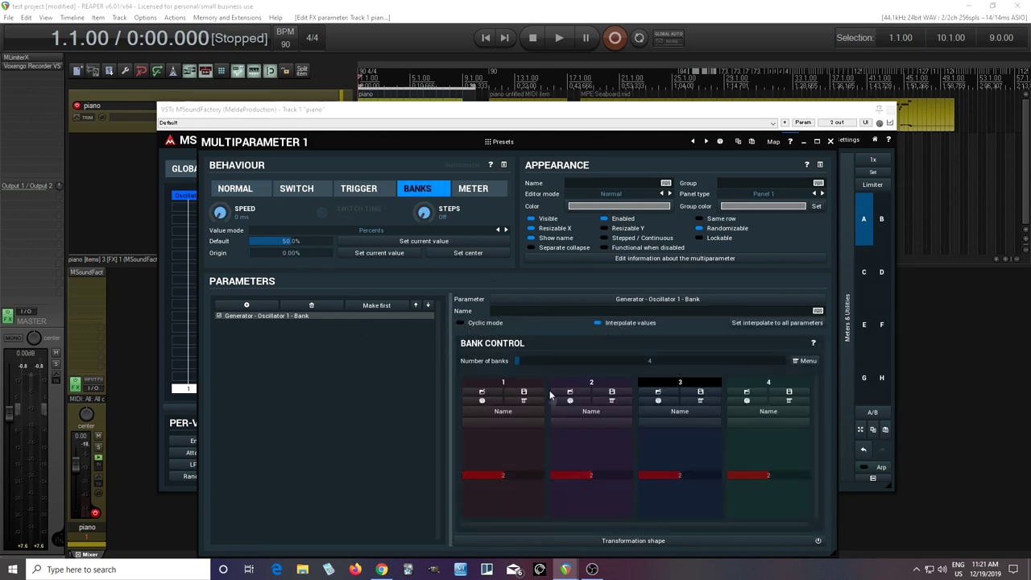
{"action": "mouse_move", "coordinate": [644, 360]}
{"action": "left_mouse_down"}
{"action": "mouse_move", "coordinate": [644, 376]}
{"action": "mouse_move", "coordinate": [645, 360]}
{"action": "left_mouse_up"}
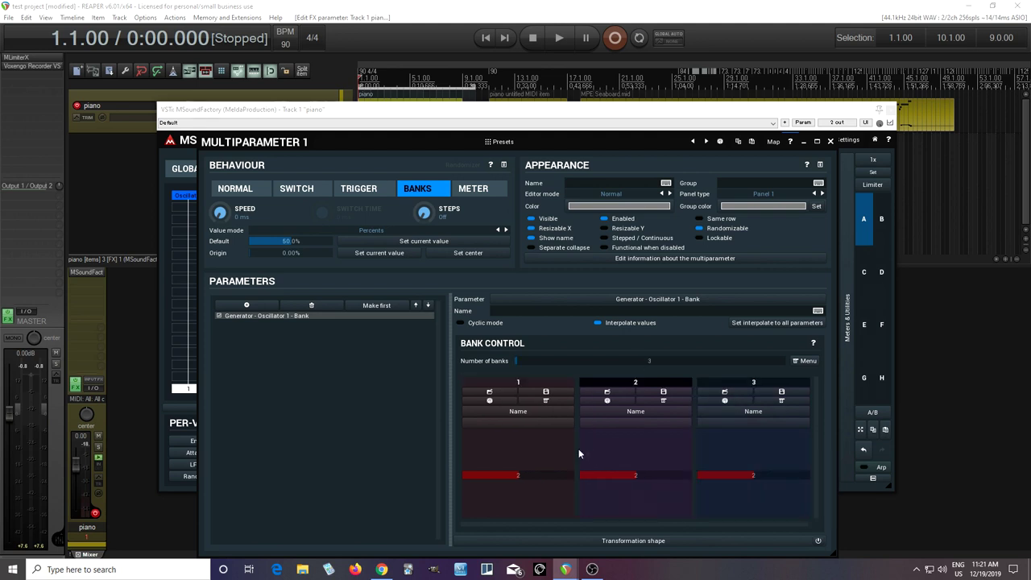
Name multiparameter 1's three banks 1st, 2nd and 3rd
{"action": "left_click", "coordinate": [512, 413]}
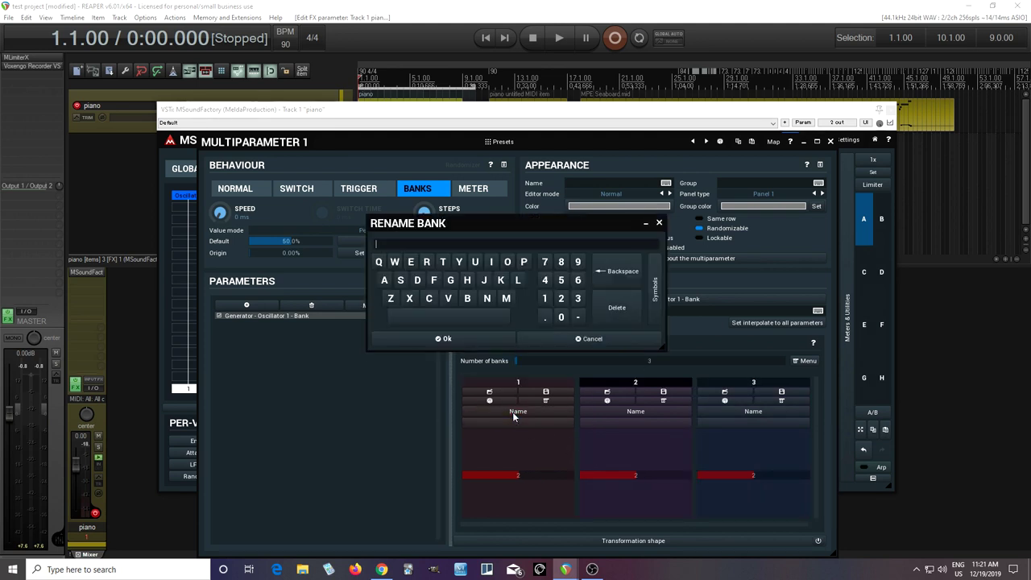
{"action": "type", "text": "1st"}
{"action": "left_click", "coordinate": [474, 341]}
{"action": "left_click", "coordinate": [606, 411]}
{"action": "type", "text": "2nd"}
{"action": "left_click", "coordinate": [478, 339]}
{"action": "left_click", "coordinate": [732, 413]}
{"action": "type", "text": "3rd"}
{"action": "left_click", "coordinate": [410, 337]}
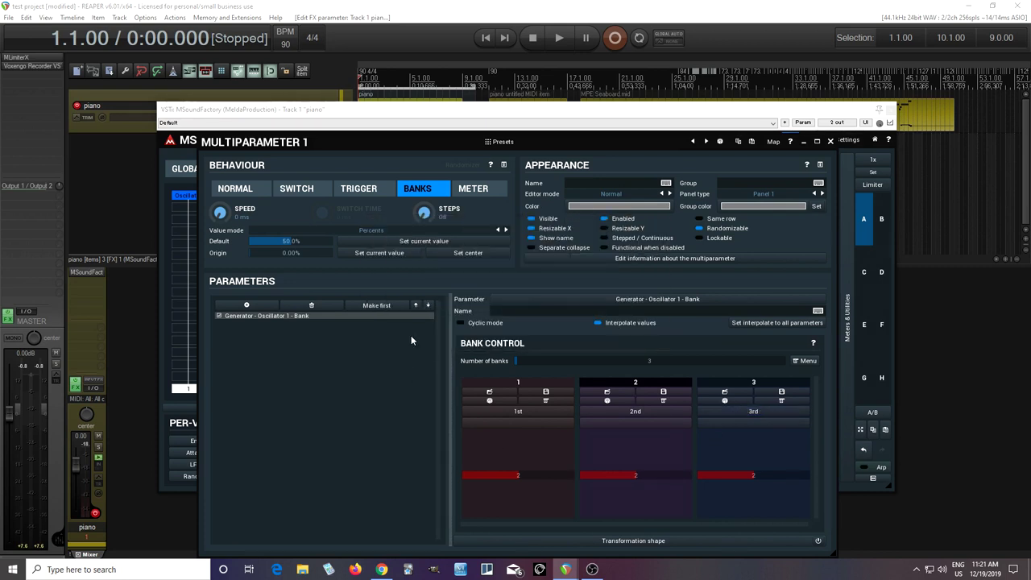
Turn off value interpolation for the oscillator bank parameter, setting it to 1 in the 1st bank and 3 in the 3rd
{"action": "left_click", "coordinate": [648, 324]}
{"action": "left_click_drag", "start_coordinate": [508, 476], "coordinate": [464, 475]}
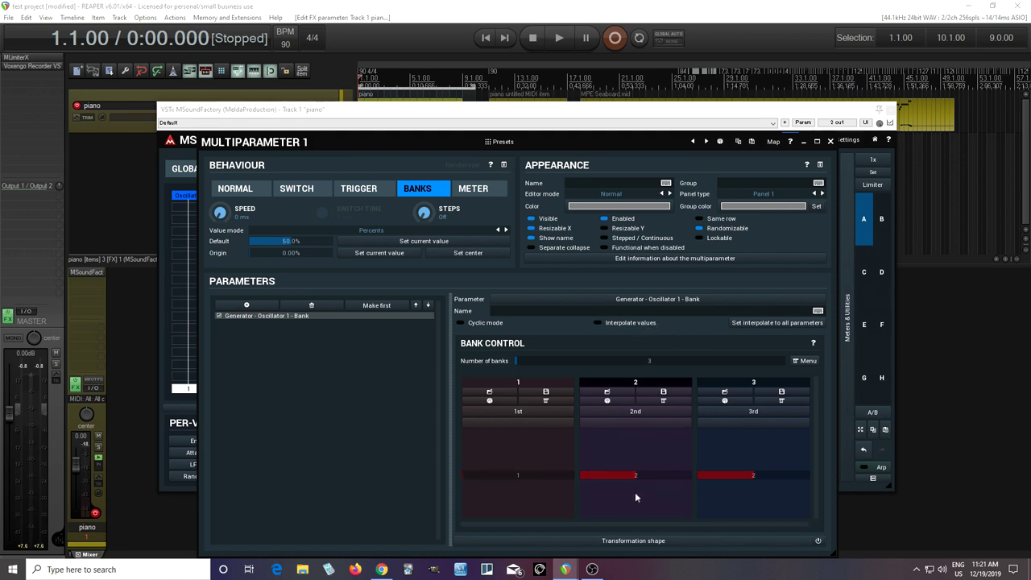
{"action": "left_click", "coordinate": [711, 474]}
Set multiparameter 1's default value to 0% and its value mode to By bank name
{"action": "double_click", "coordinate": [318, 240]}
{"action": "left_click", "coordinate": [372, 231]}
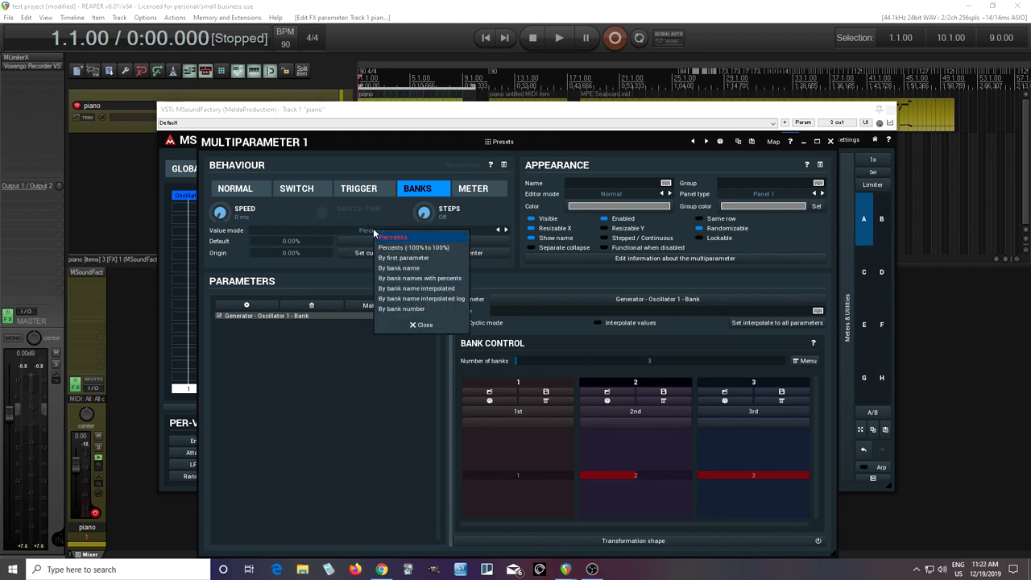
{"action": "left_click", "coordinate": [418, 275]}
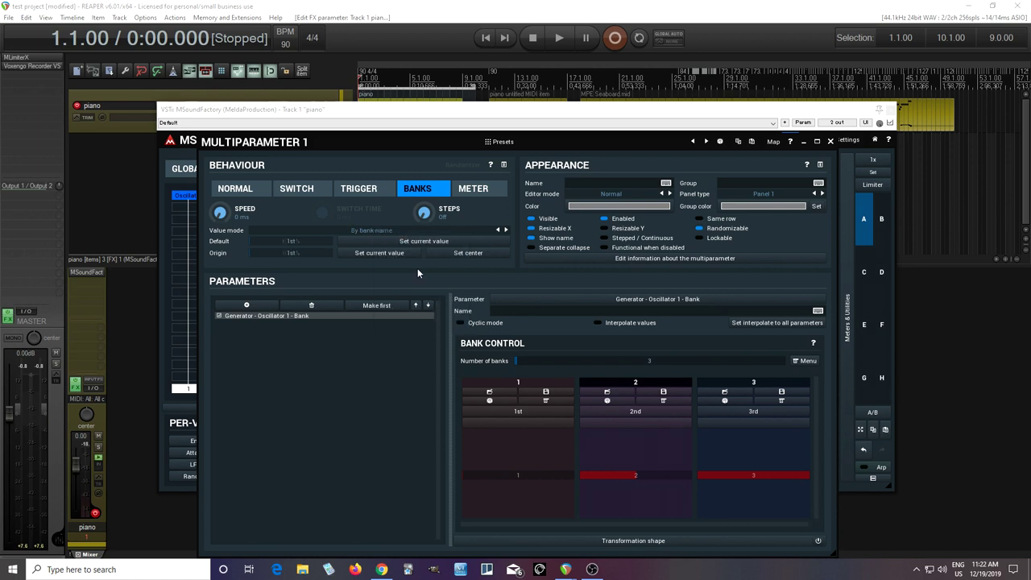
Name multiparameter 1 "wave" and change its editor mode to a selector
{"action": "type", "text": "bank"}
{"action": "left_click", "coordinate": [606, 194]}
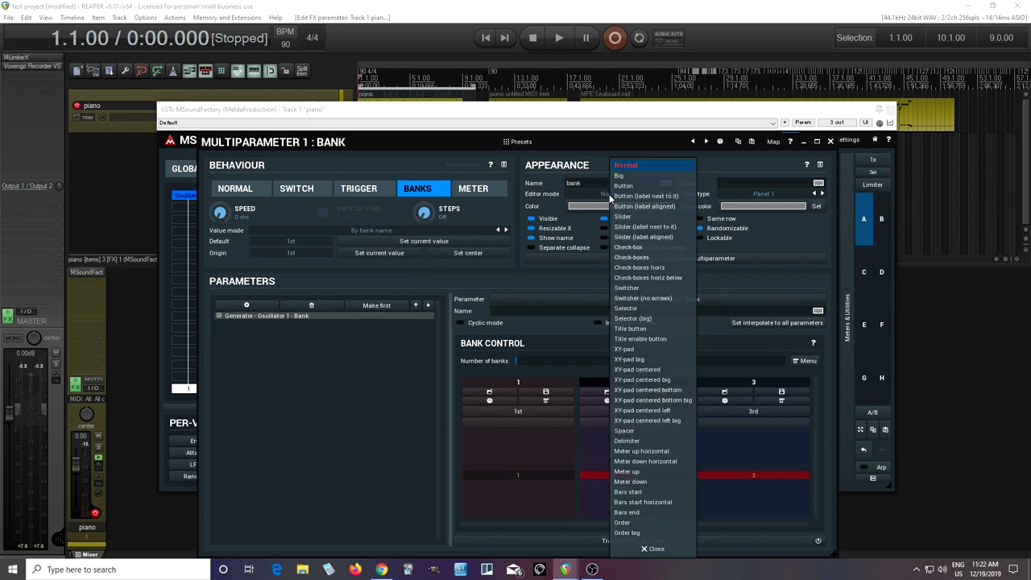
{"action": "left_click", "coordinate": [595, 186]}
{"action": "key", "text": "ctrl+a"}
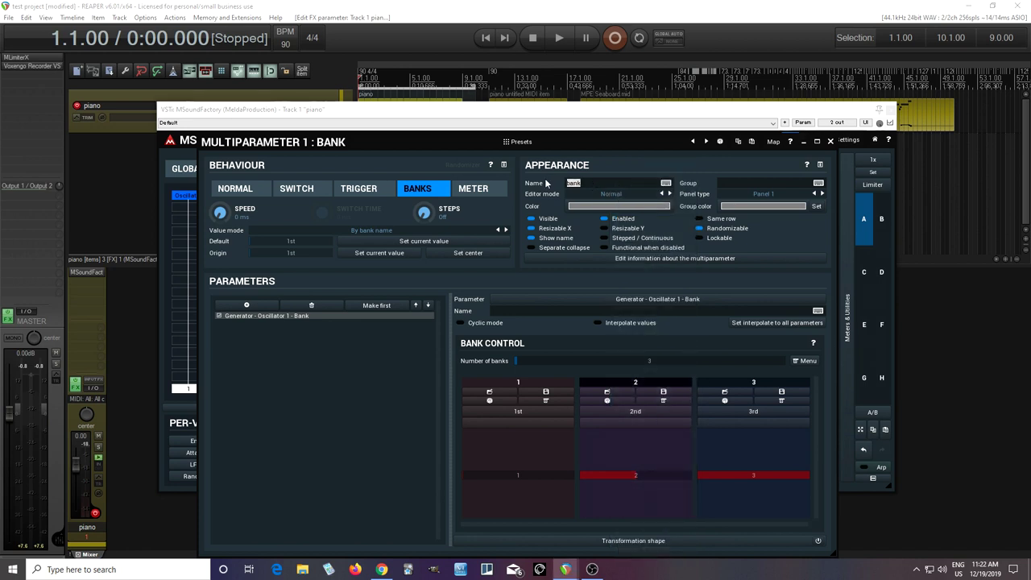
{"action": "type", "text": "wave"}
{"action": "left_click", "coordinate": [611, 194]}
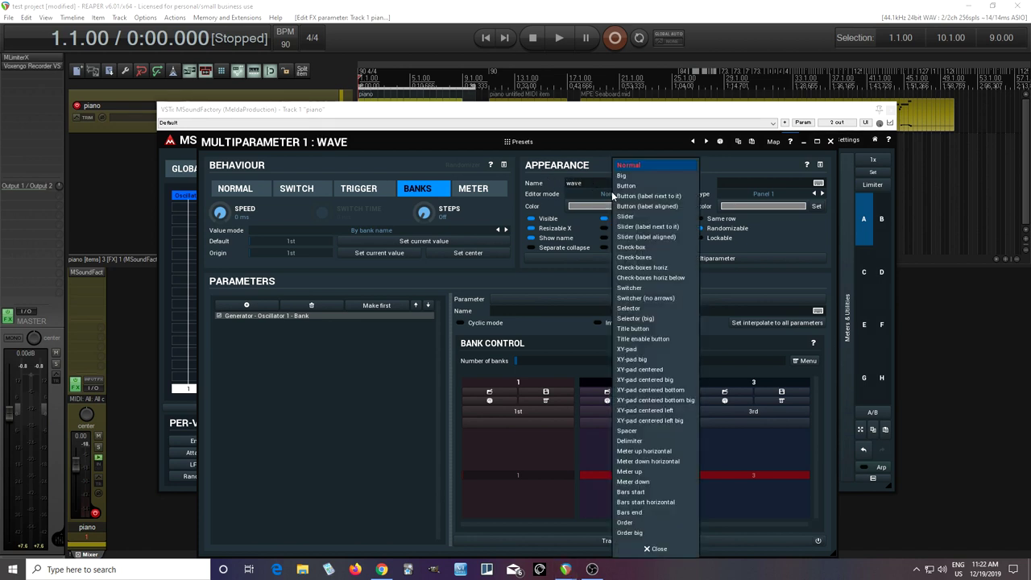
{"action": "left_click", "coordinate": [649, 314]}
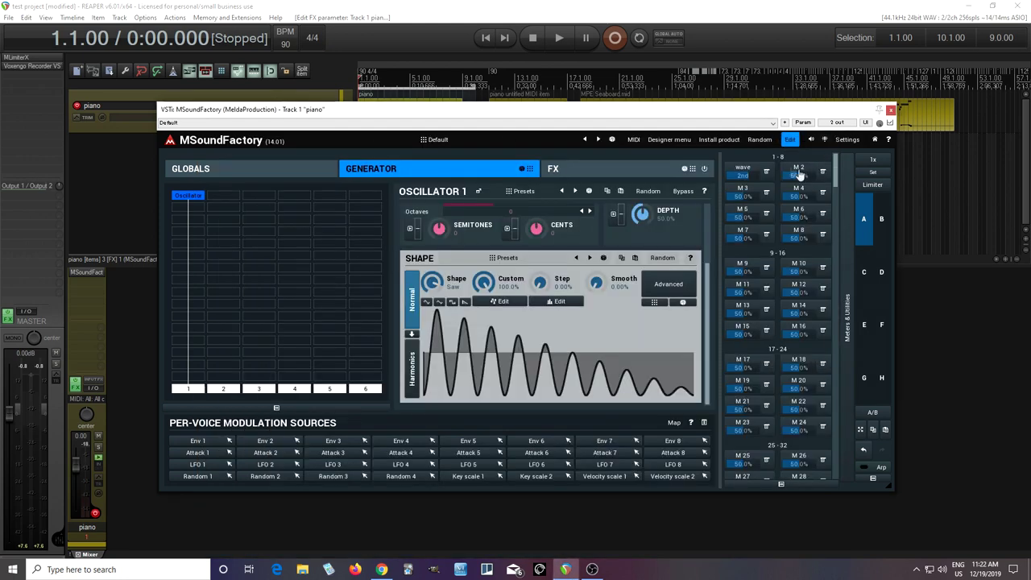
Audition the 1st, 2nd and 3rd waves with the wave selector on the easy screen, and return to the edit screen
{"action": "left_click", "coordinate": [789, 140]}
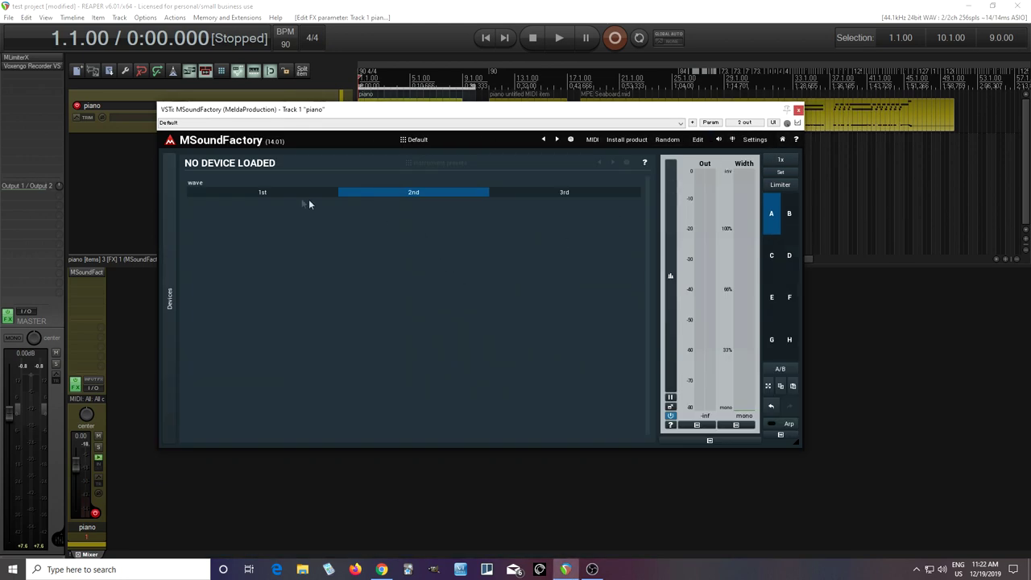
{"action": "left_click", "coordinate": [271, 193]}
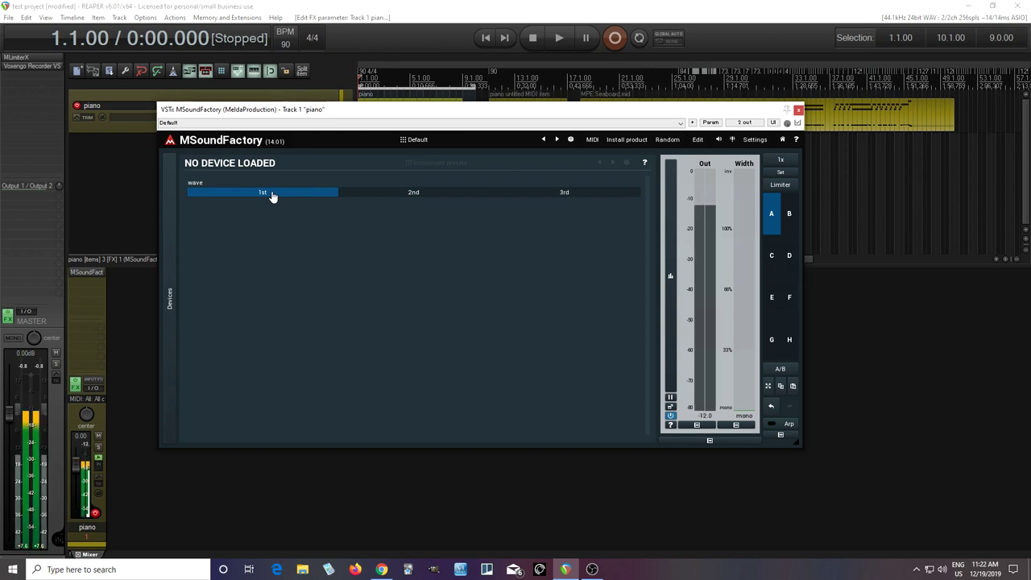
{"action": "left_click", "coordinate": [380, 193]}
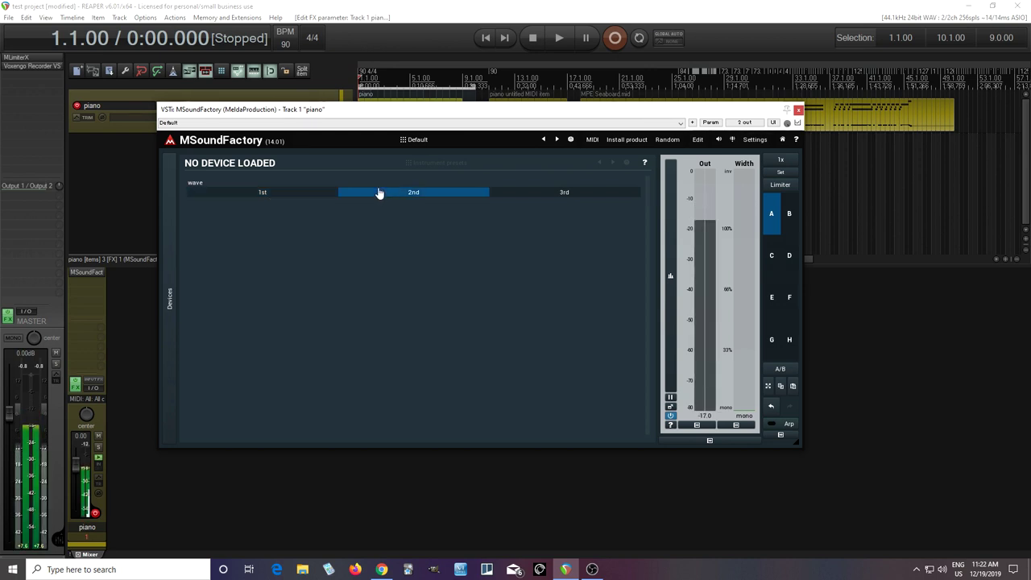
{"action": "left_click", "coordinate": [528, 195]}
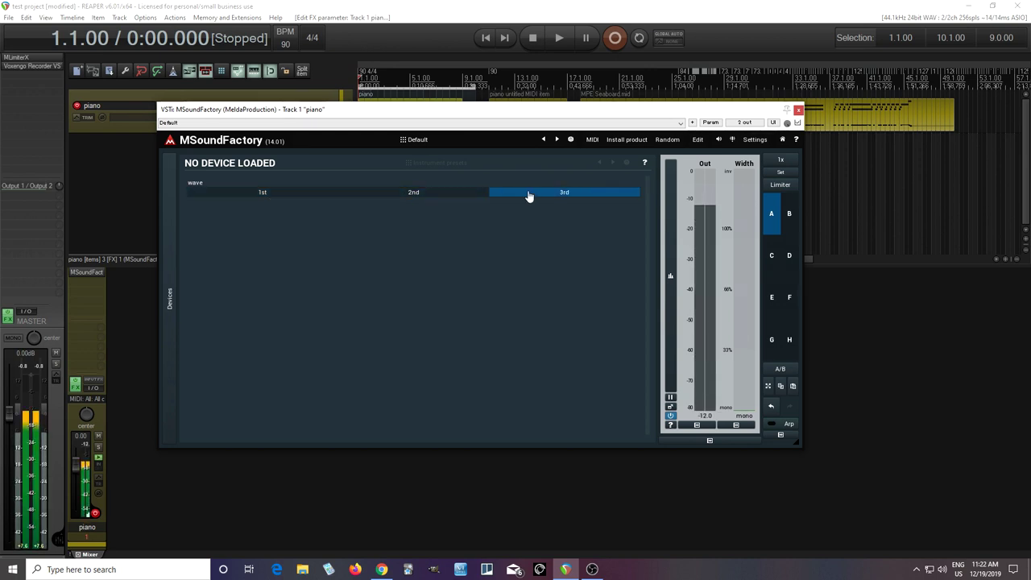
{"action": "left_click", "coordinate": [697, 141]}
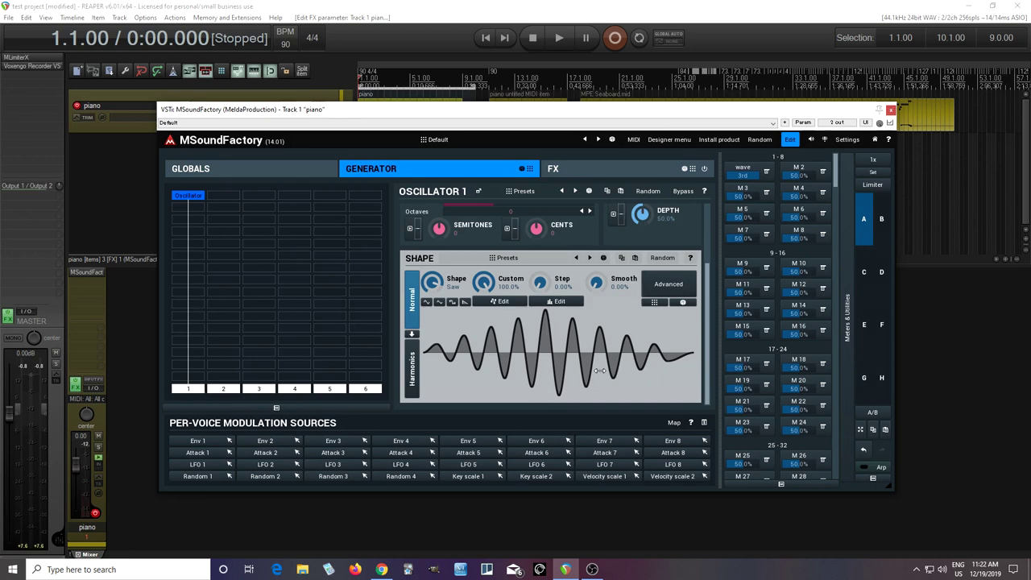
Enable Oscillator 1's unison and raise its voices to about 8
{"action": "left_click_drag", "start_coordinate": [600, 371], "coordinate": [602, 370]}
{"action": "left_click_drag", "start_coordinate": [705, 273], "coordinate": [710, 206]}
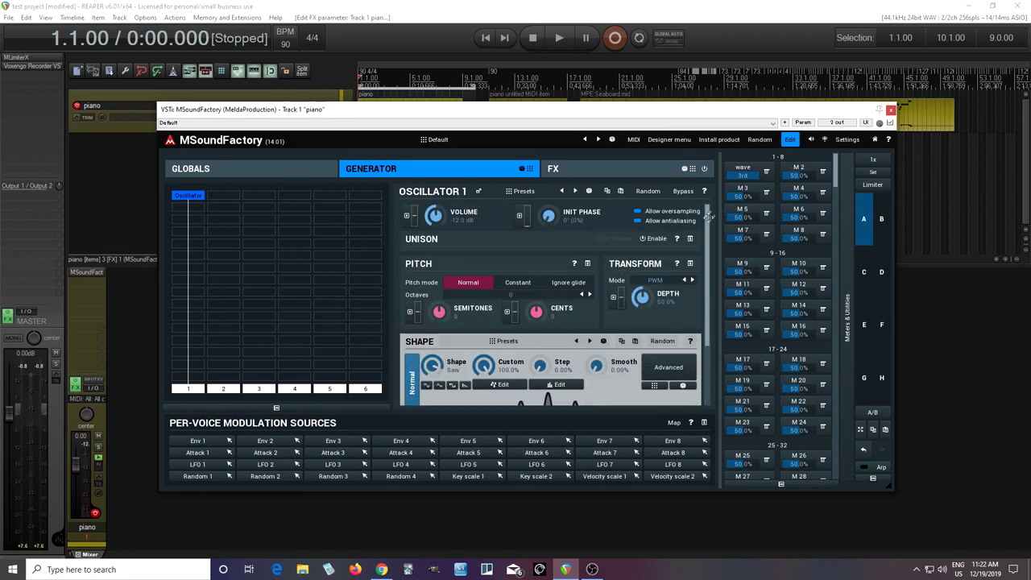
{"action": "left_click", "coordinate": [691, 239]}
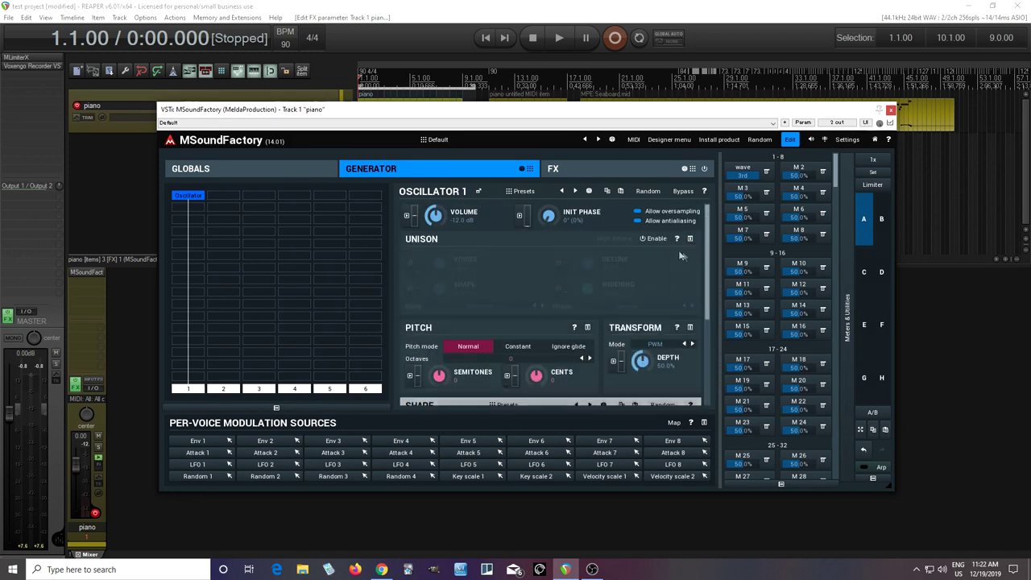
{"action": "left_click", "coordinate": [650, 240]}
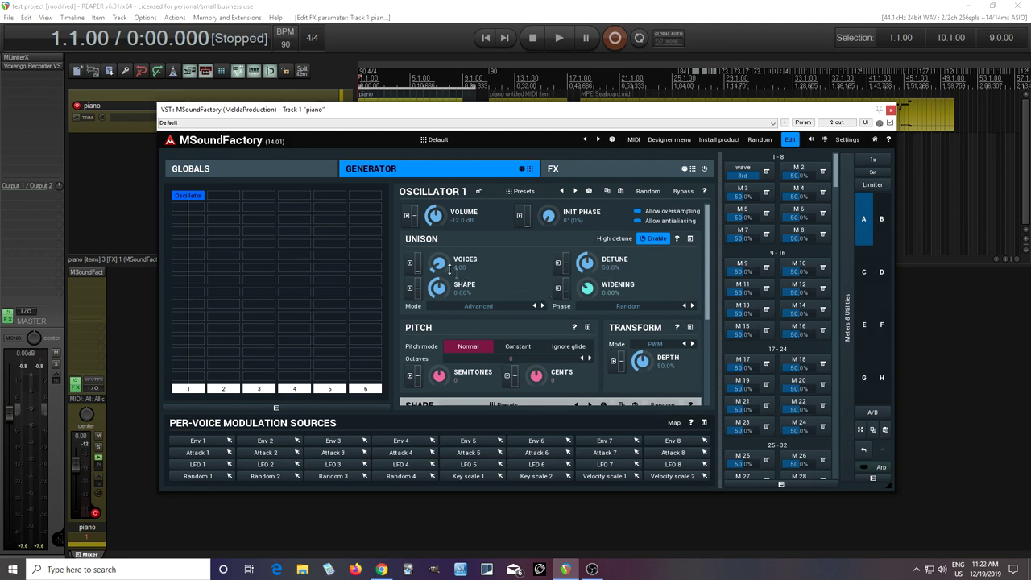
{"action": "left_click_drag", "start_coordinate": [431, 262], "coordinate": [430, 242]}
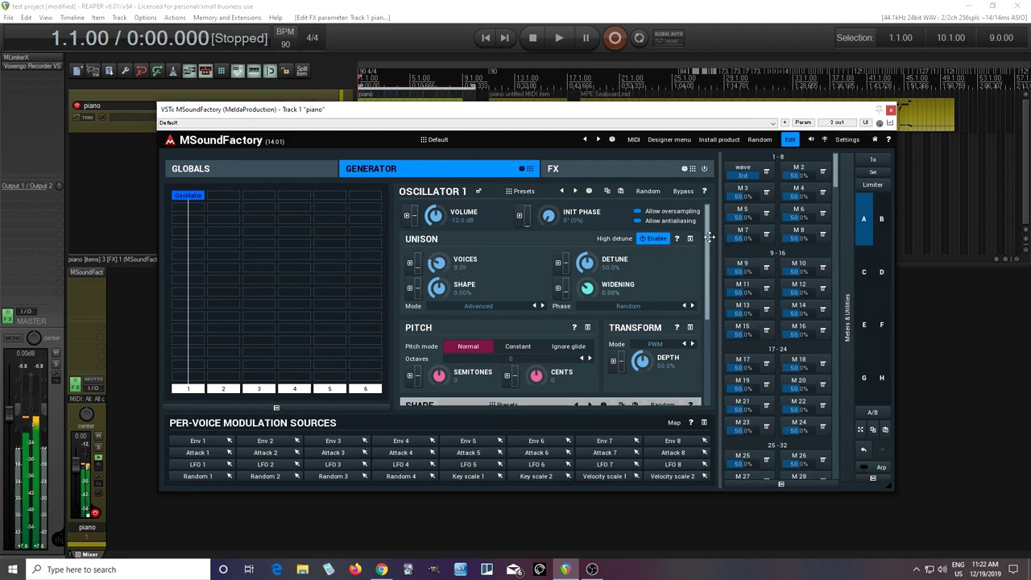
Switch the wave multiparameter to 2nd and enable Oscillator 1's unison for that bank
{"action": "left_click_drag", "start_coordinate": [707, 240], "coordinate": [721, 292]}
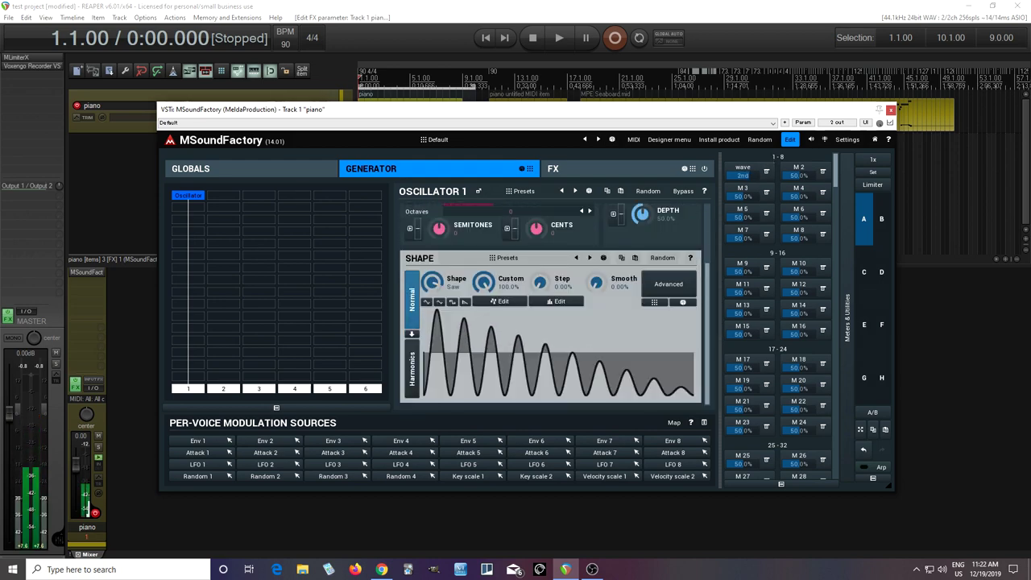
{"action": "scroll", "coordinate": [707, 270], "scroll_direction": "up", "scroll_amount": 3}
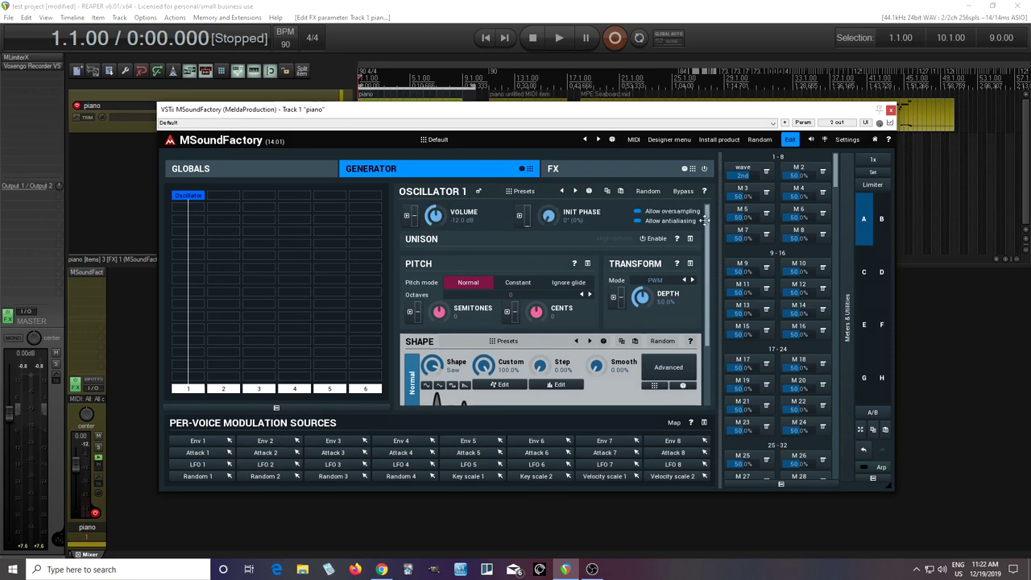
{"action": "left_click", "coordinate": [690, 240]}
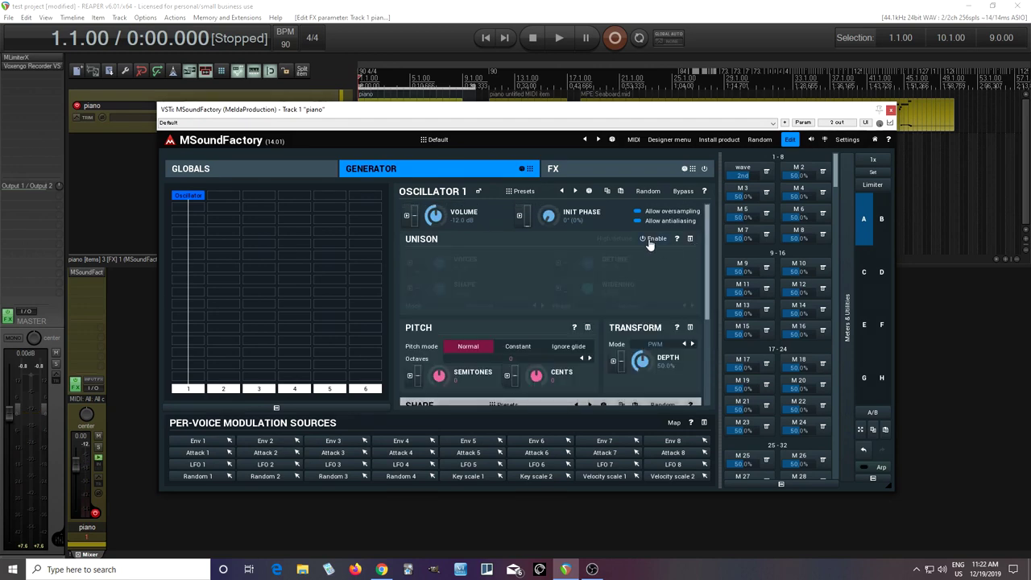
{"action": "left_click", "coordinate": [654, 239]}
Assign Oscillator 1's unison Voices parameter to multiparameter M 2 and raise it to about 10.67
{"action": "left_click", "coordinate": [823, 170]}
{"action": "left_click", "coordinate": [851, 246]}
{"action": "left_click", "coordinate": [438, 271]}
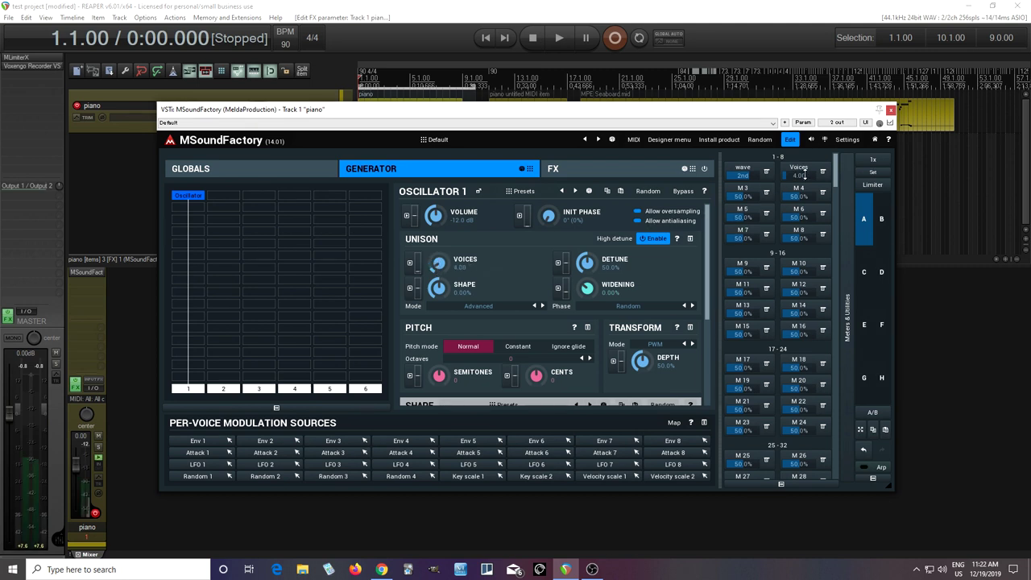
{"action": "mouse_move", "coordinate": [786, 175]}
{"action": "left_mouse_down"}
{"action": "mouse_move", "coordinate": [807, 176]}
{"action": "mouse_move", "coordinate": [792, 175]}
{"action": "left_mouse_up"}
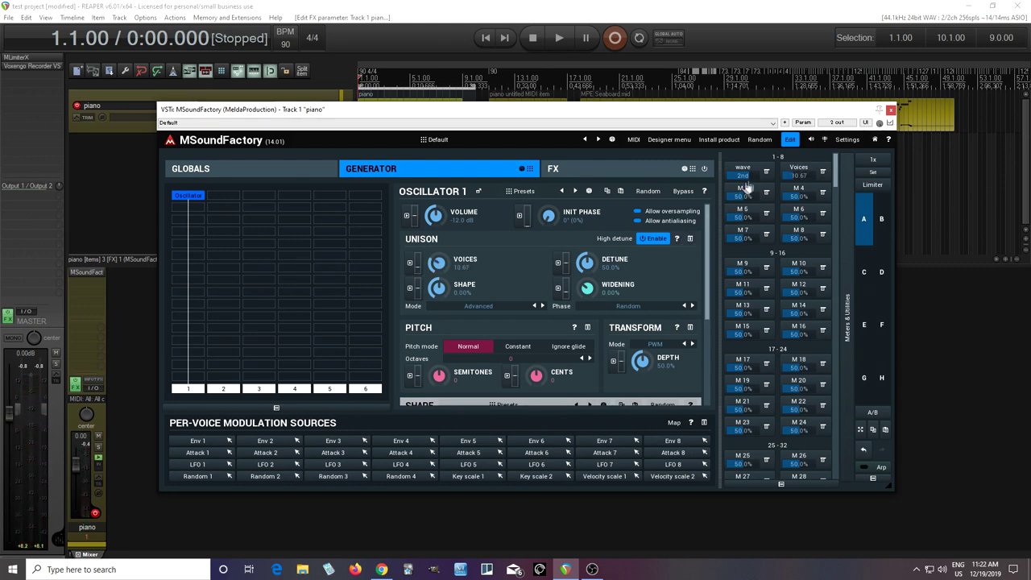
Switch the wave multiparameter to 1st and enable Oscillator 1's unison there
{"action": "left_click", "coordinate": [690, 239]}
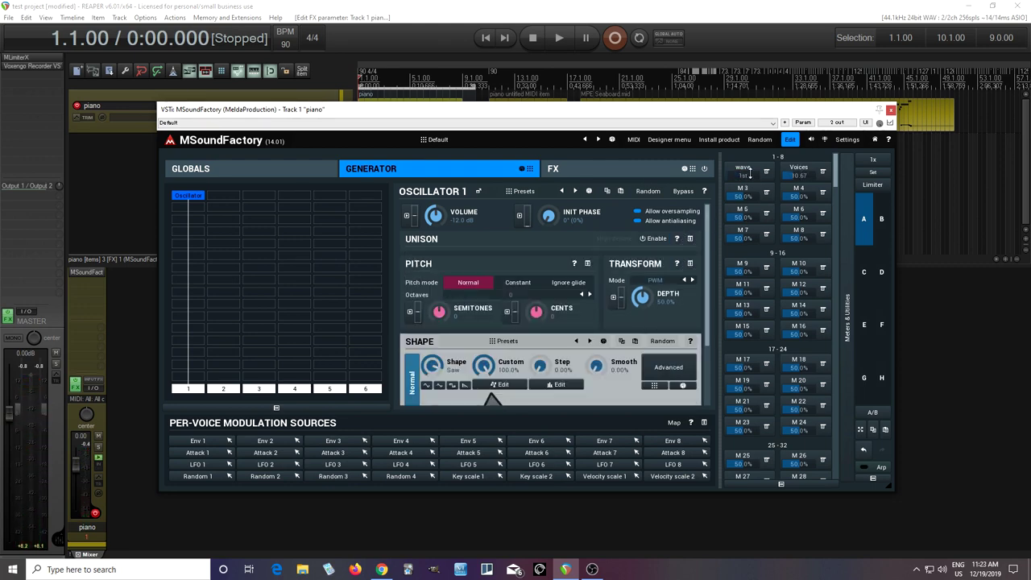
{"action": "left_click", "coordinate": [693, 243]}
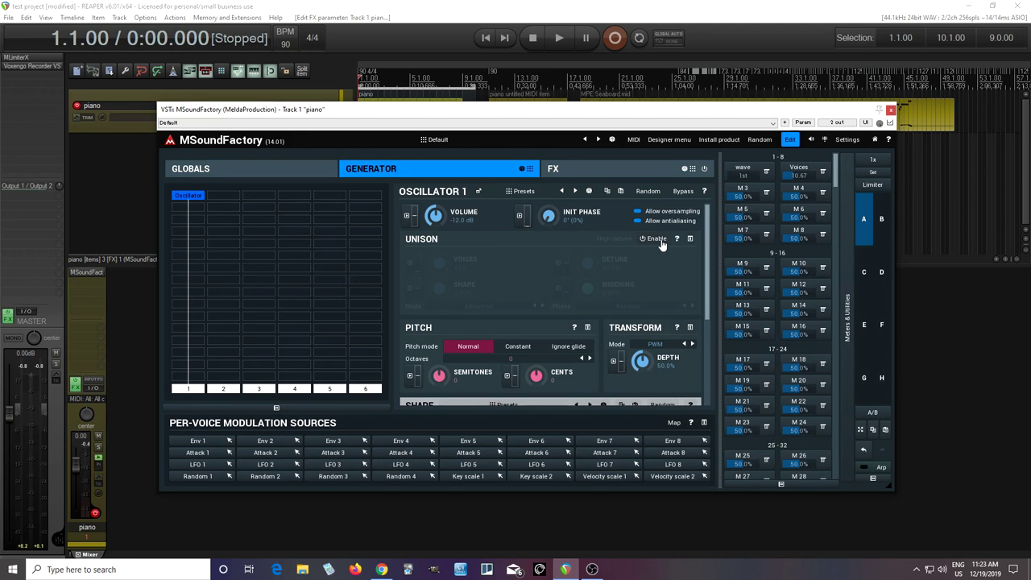
{"action": "left_click", "coordinate": [658, 240]}
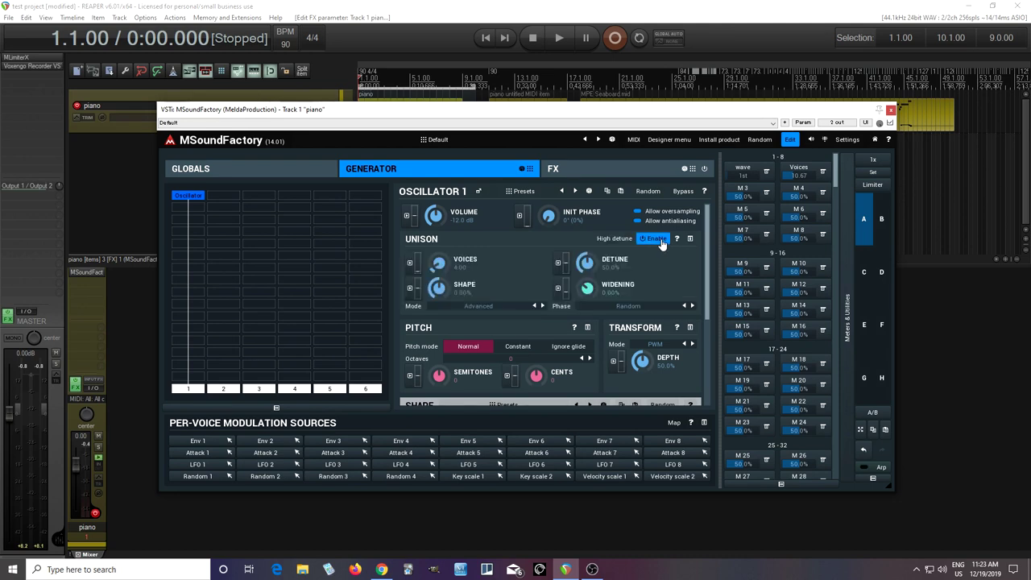
Add Oscillator 1's unison on/off parameter to the Voices multiparameter by recording its toggling
{"action": "left_click", "coordinate": [823, 173]}
{"action": "left_click", "coordinate": [838, 188]}
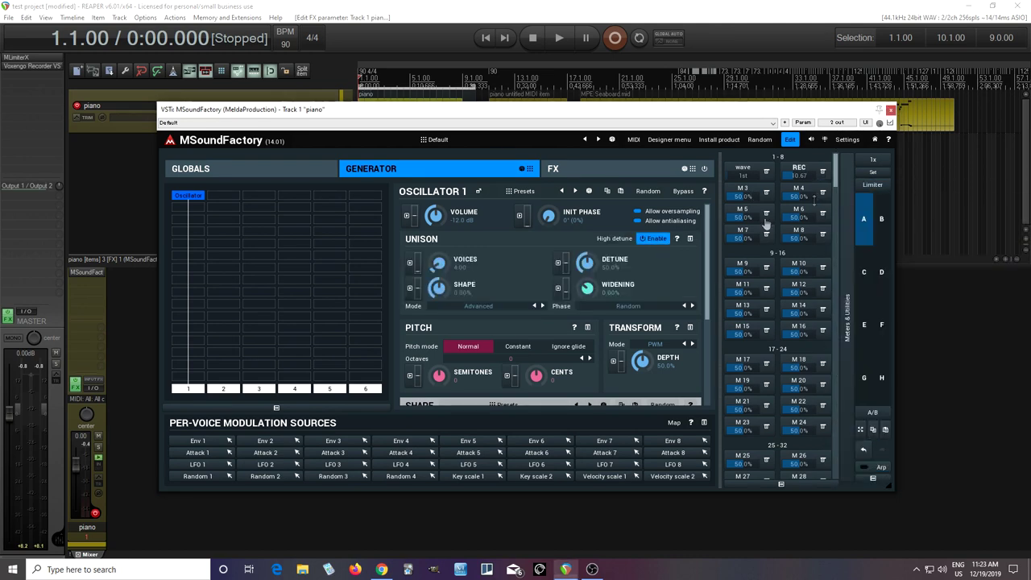
{"action": "double_click", "coordinate": [659, 240]}
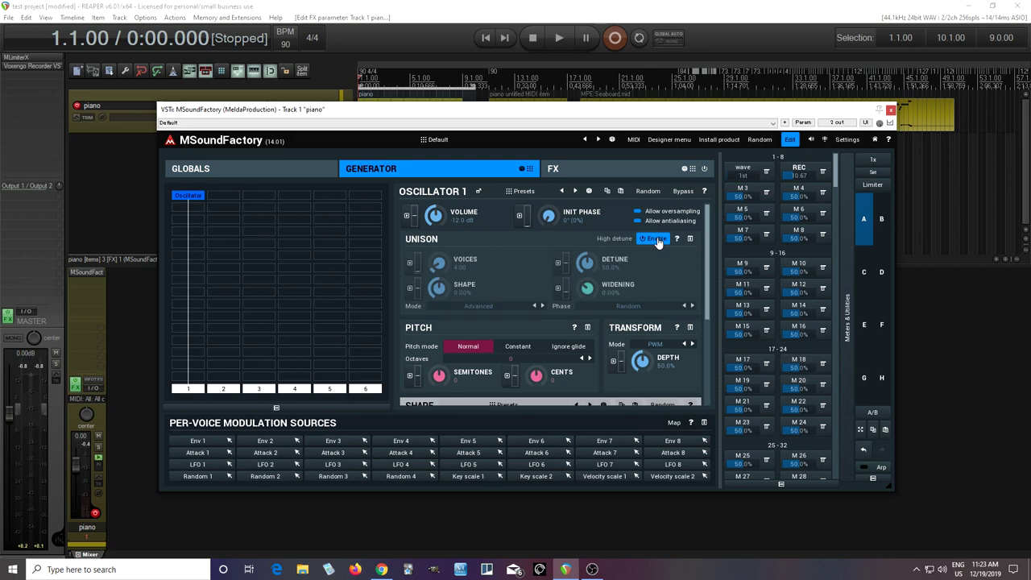
Enable a transformation shape for the Unison on/off parameter in the Voices multiparameter, adding a point at about 0.99%, 100%
{"action": "left_click", "coordinate": [801, 169]}
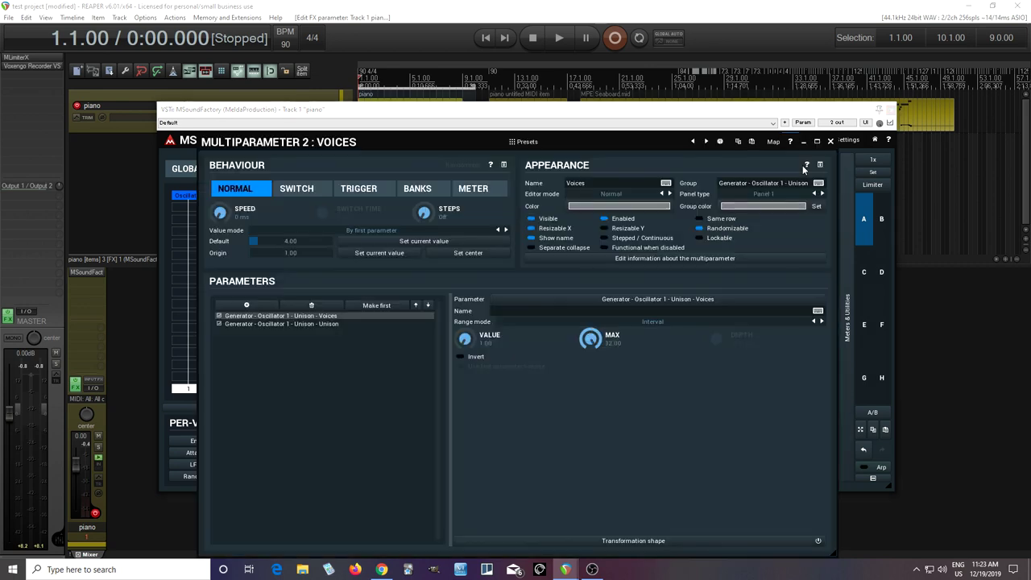
{"action": "left_click", "coordinate": [312, 323]}
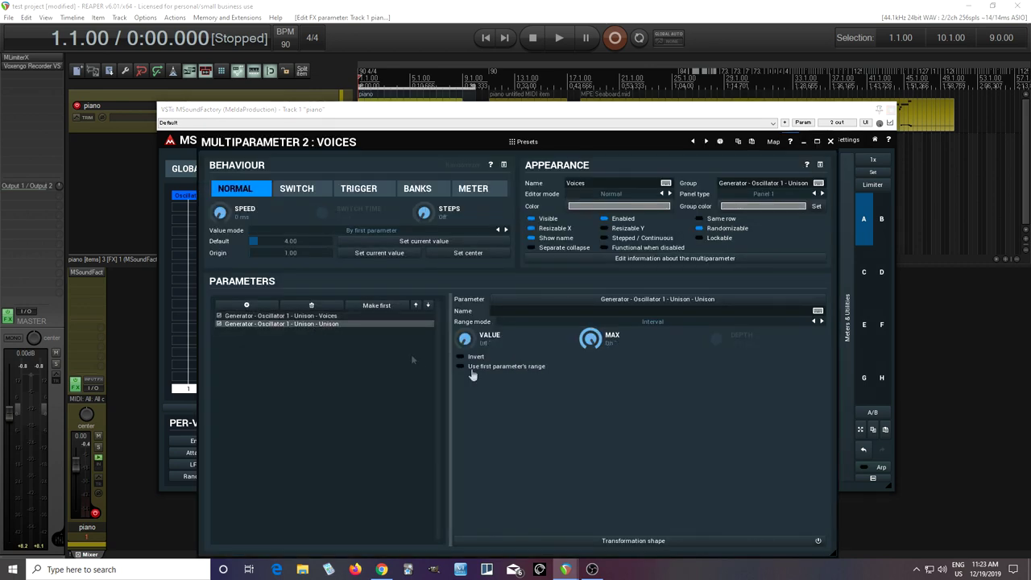
{"action": "left_click", "coordinate": [817, 542]}
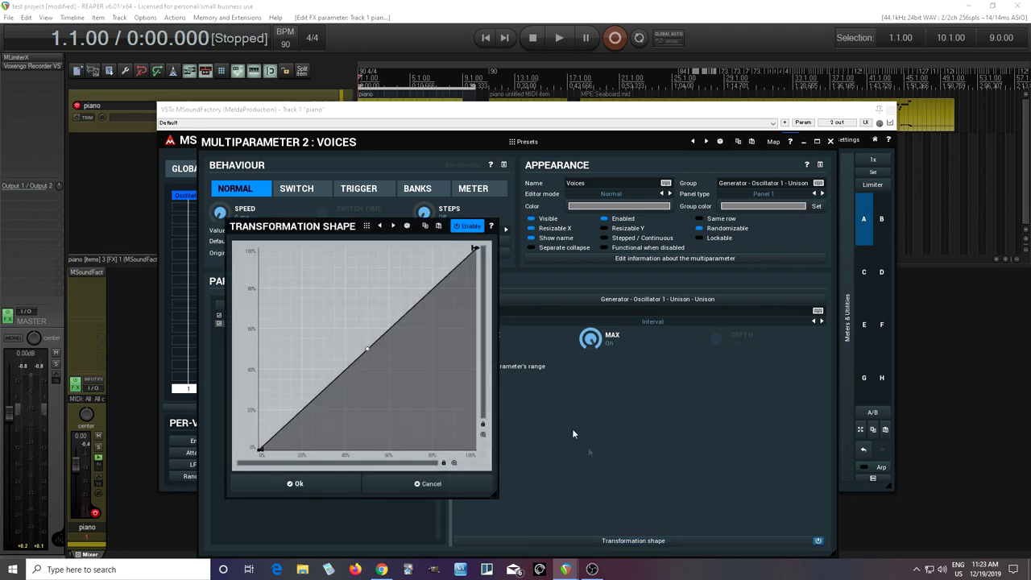
{"action": "double_click", "coordinate": [267, 269]}
{"action": "left_click_drag", "start_coordinate": [266, 269], "coordinate": [261, 241]}
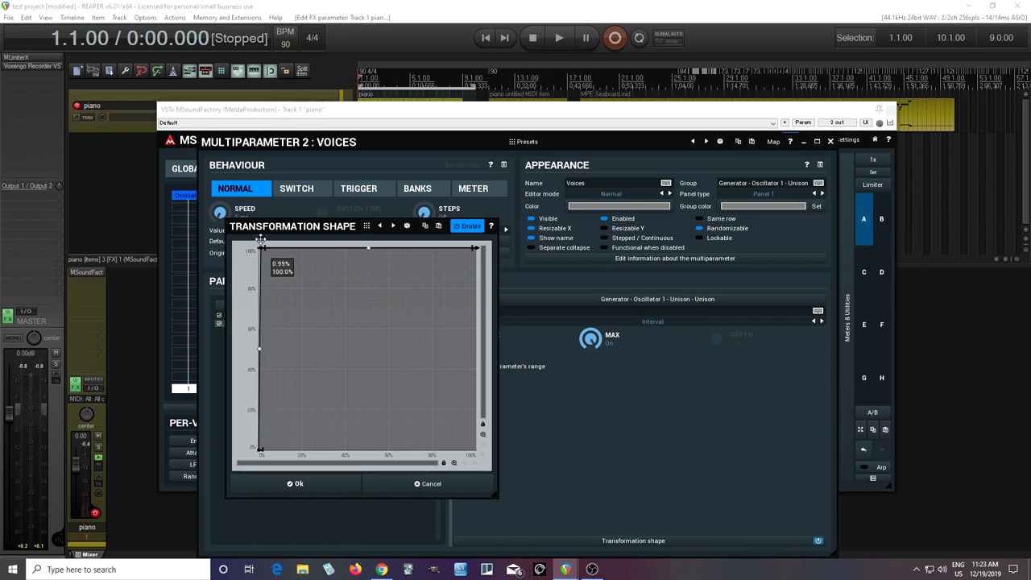
{"action": "left_click", "coordinate": [332, 483]}
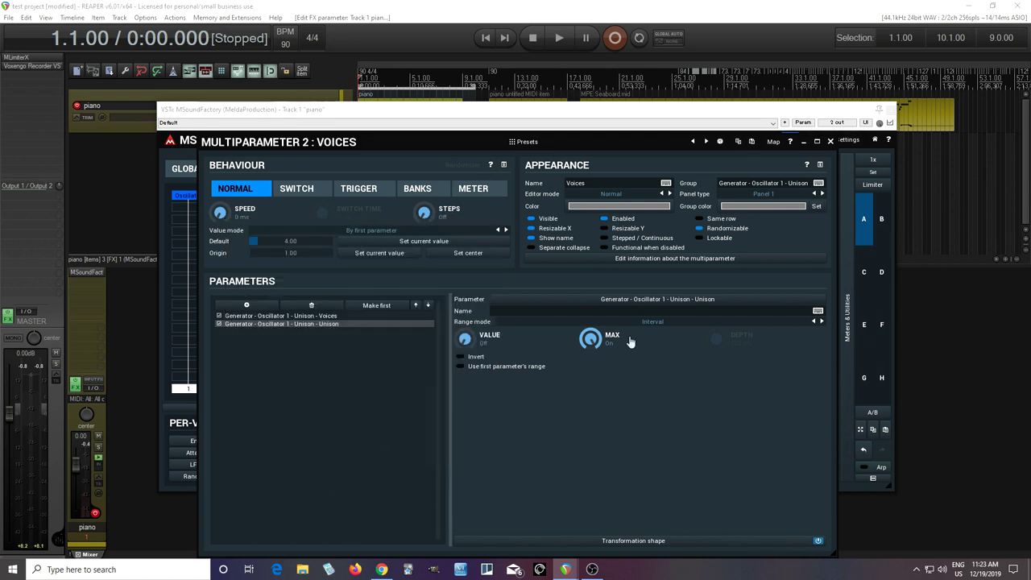
{"action": "left_click", "coordinate": [831, 142]}
Test the unison response by setting Voices to about 9.93 and switching the wave multiparameter to 2nd and back to 1st
{"action": "mouse_move", "coordinate": [810, 175]}
{"action": "left_mouse_down"}
{"action": "mouse_move", "coordinate": [810, 157]}
{"action": "mouse_move", "coordinate": [810, 193]}
{"action": "mouse_move", "coordinate": [803, 176]}
{"action": "left_mouse_up"}
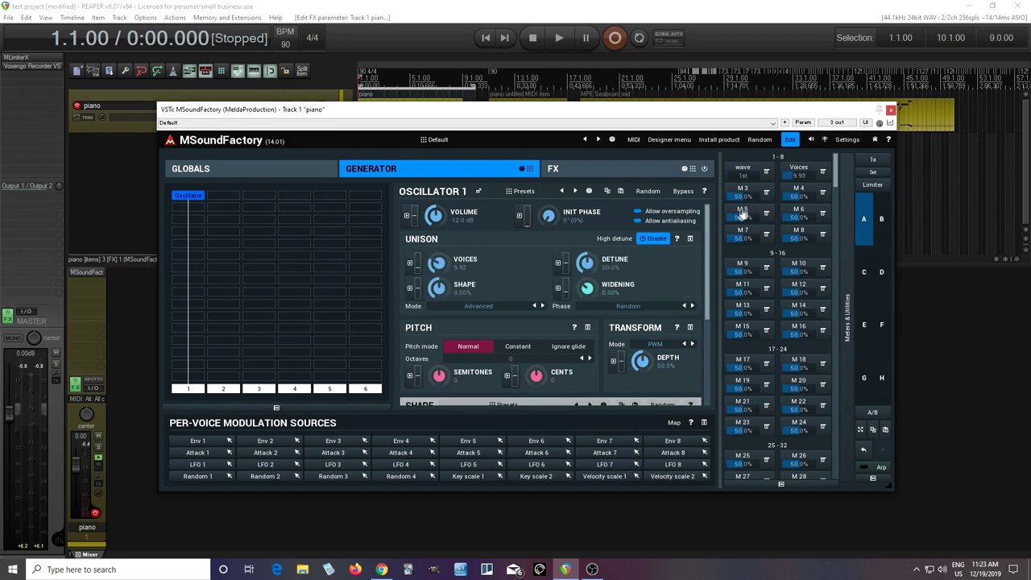
{"action": "left_click_drag", "start_coordinate": [745, 171], "coordinate": [746, 166]}
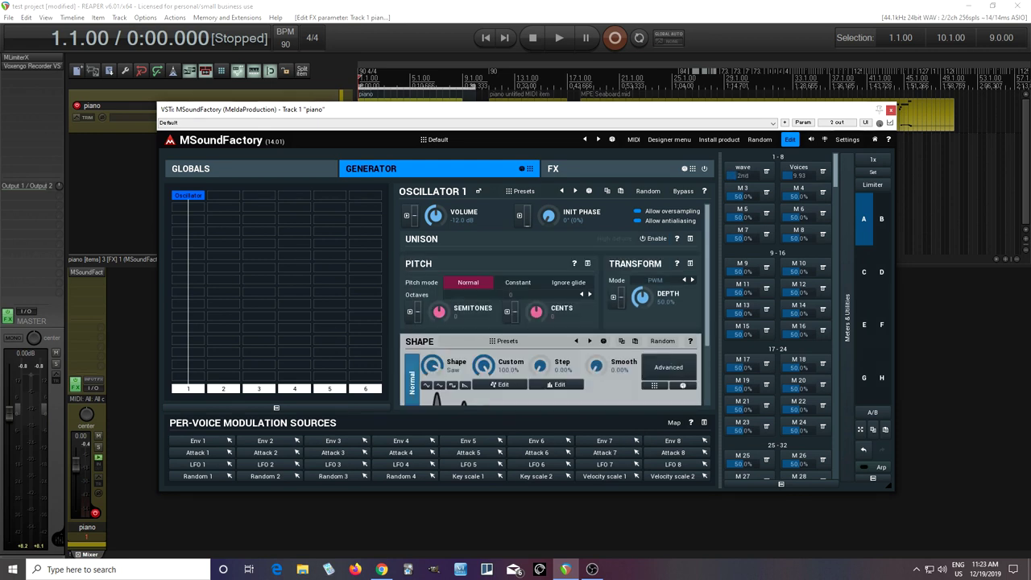
{"action": "left_click_drag", "start_coordinate": [746, 171], "coordinate": [746, 177]}
Set Oscillator 1's banks to update multiparameter 2 and enable MPs to update in root
{"action": "double_click", "coordinate": [201, 197]}
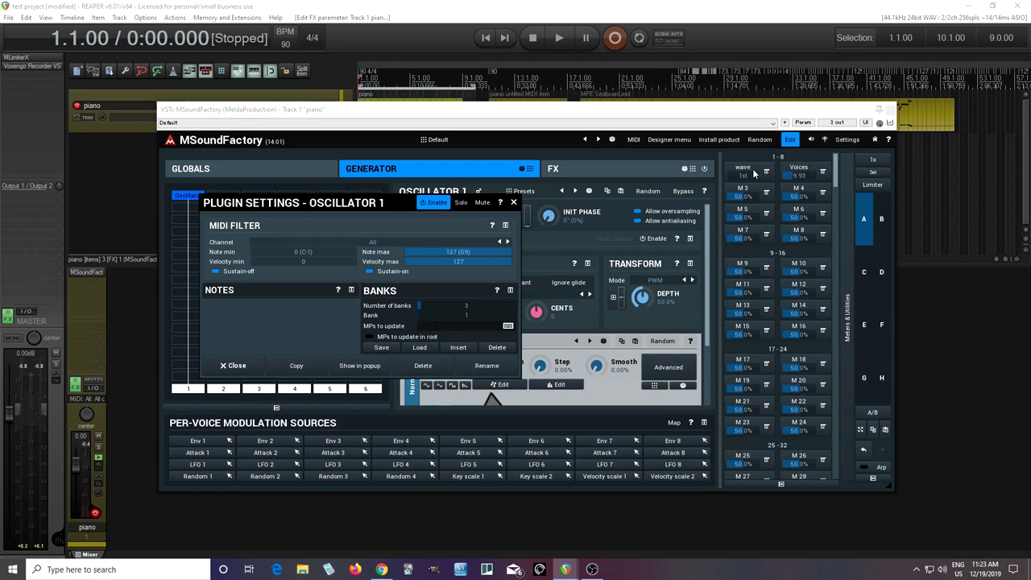
{"action": "left_click", "coordinate": [513, 202]}
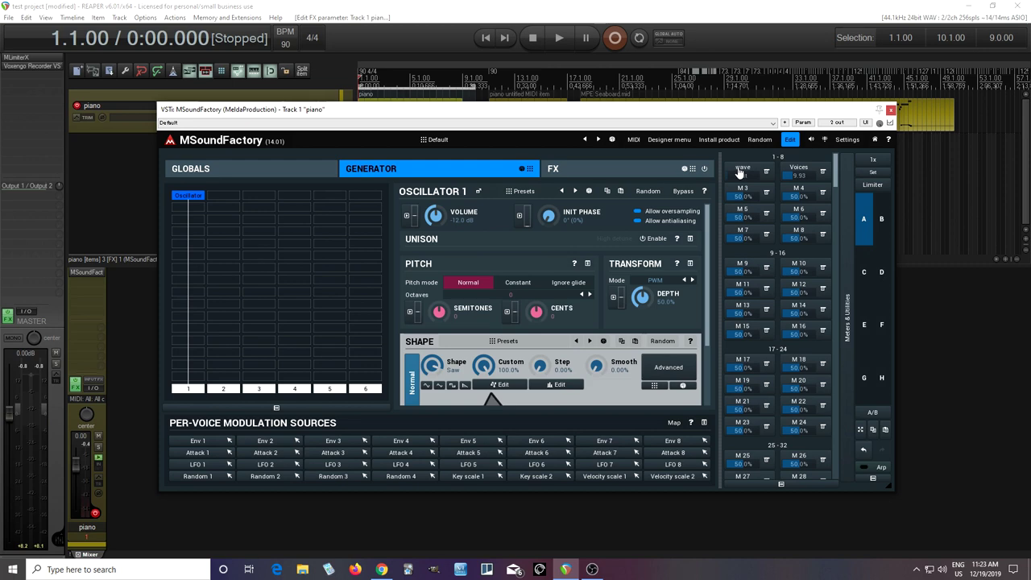
{"action": "left_click", "coordinate": [801, 171]}
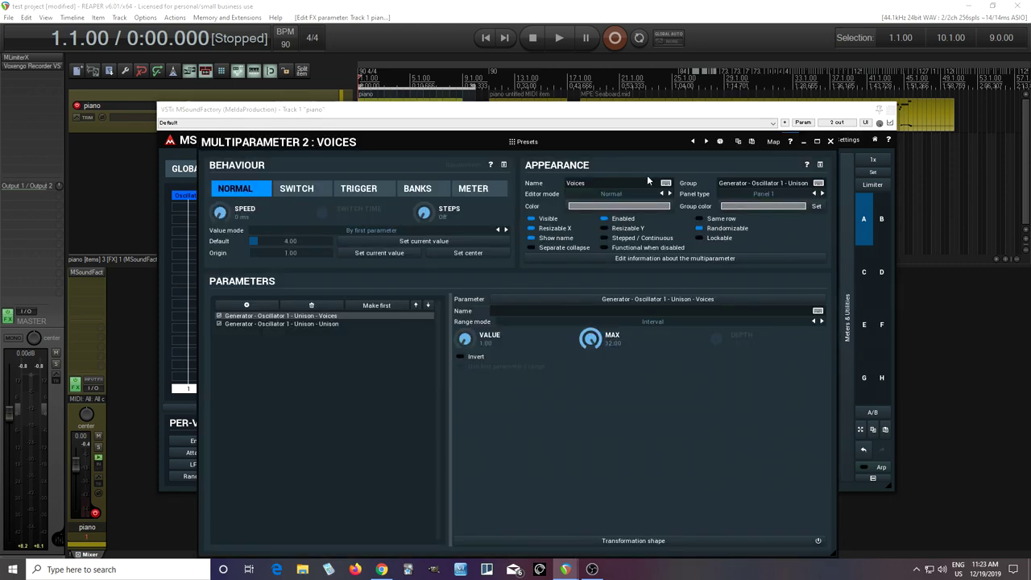
{"action": "left_click", "coordinate": [832, 142]}
{"action": "left_click", "coordinate": [183, 197]}
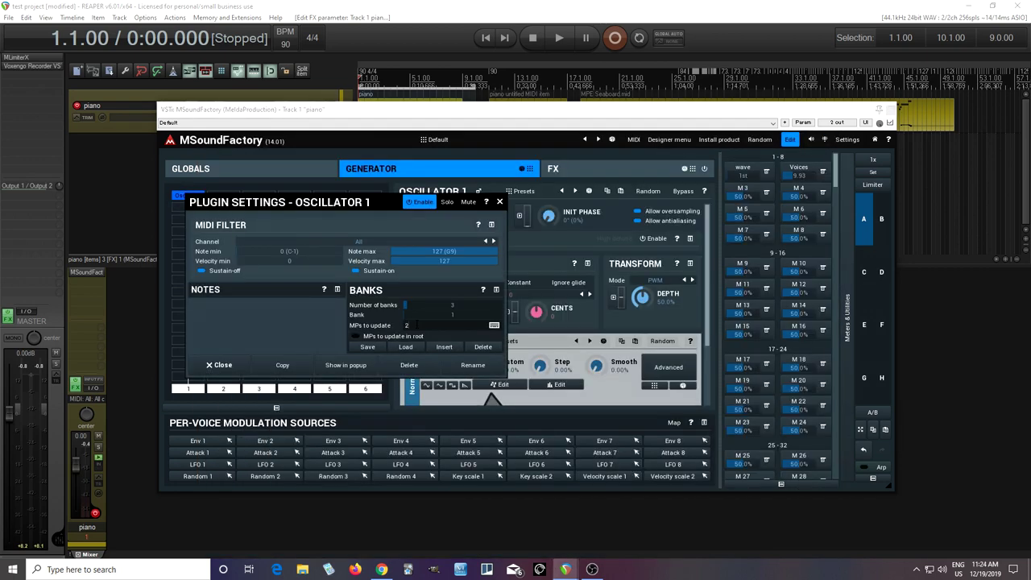
{"action": "left_click", "coordinate": [381, 337]}
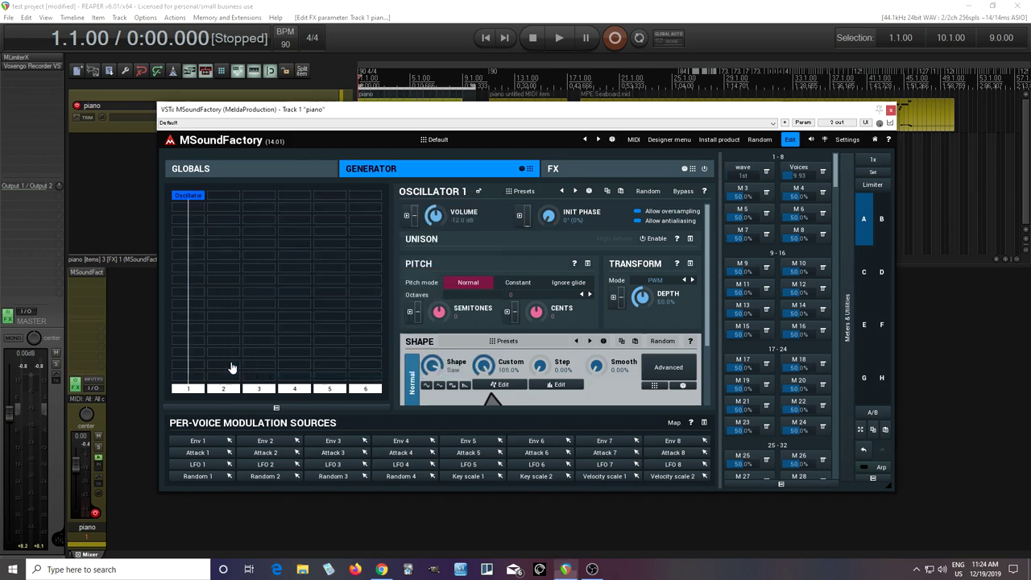
{"action": "left_click", "coordinate": [220, 365]}
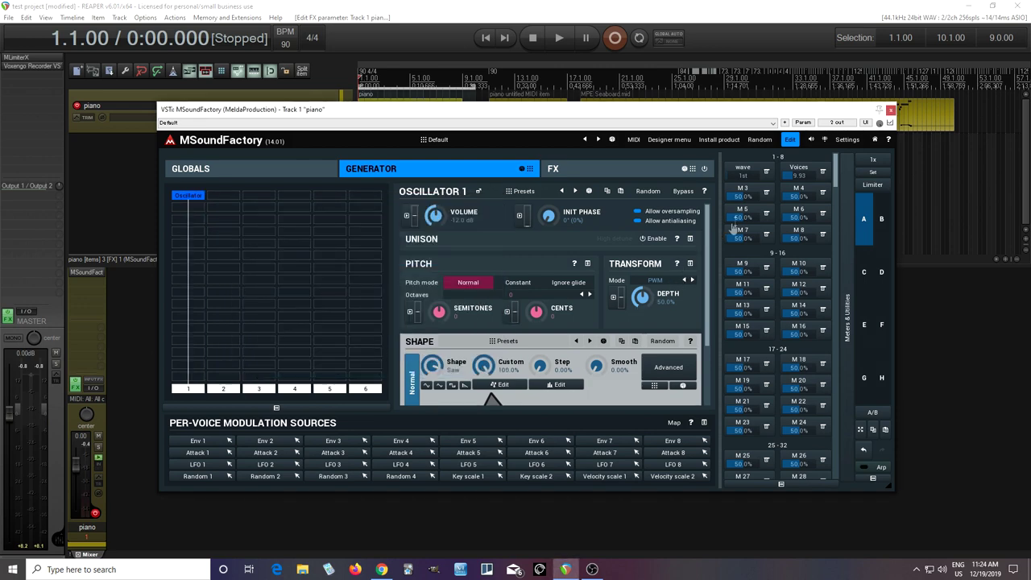
Enable Oscillator 1's unison with about 12.04 voices and switch the wave multiparameter through 2nd to 3rd
{"action": "left_click", "coordinate": [689, 239]}
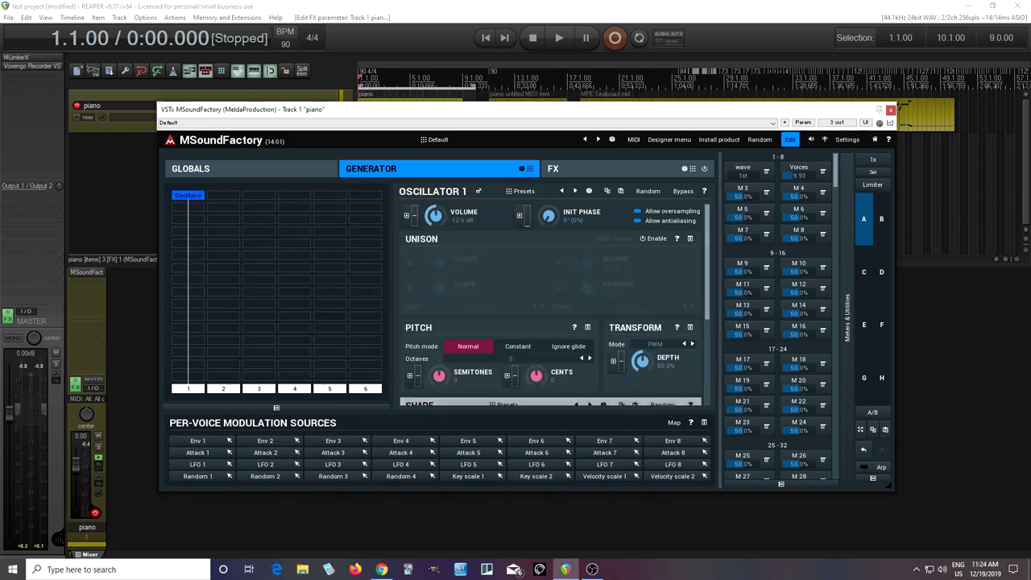
{"action": "left_click", "coordinate": [652, 239]}
{"action": "left_click_drag", "start_coordinate": [439, 263], "coordinate": [439, 249]}
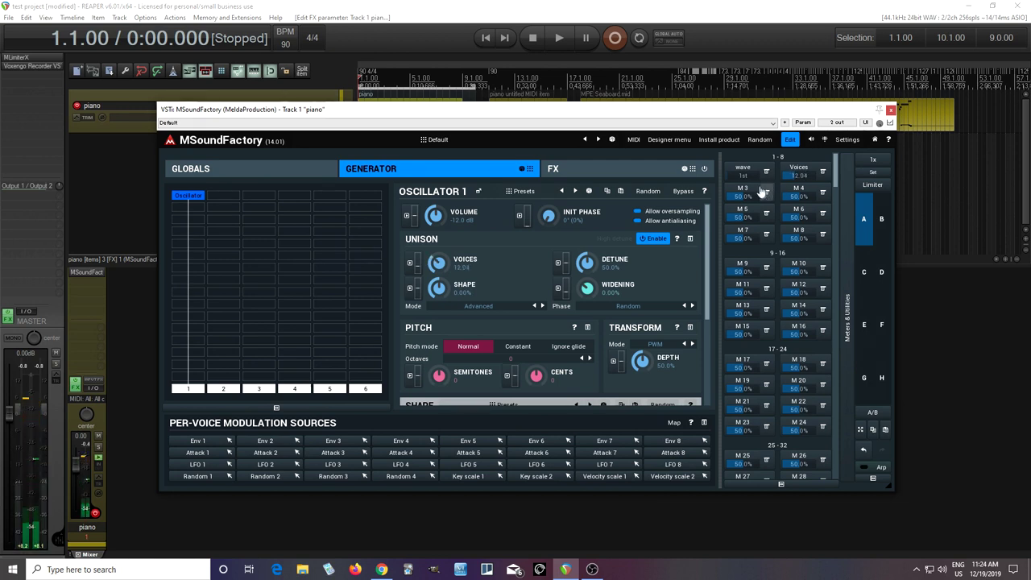
{"action": "left_click_drag", "start_coordinate": [744, 172], "coordinate": [755, 173]}
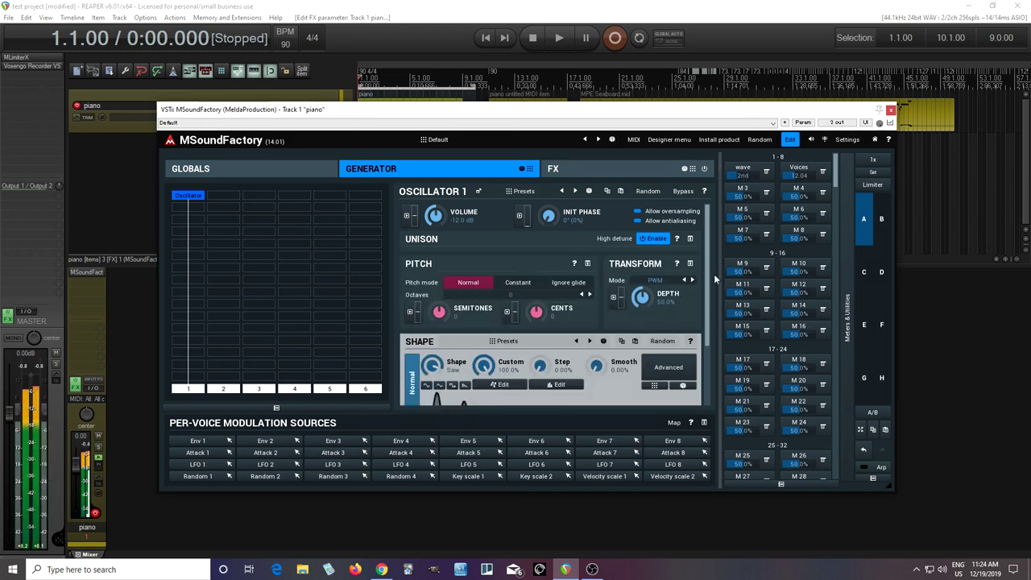
{"action": "left_click_drag", "start_coordinate": [748, 173], "coordinate": [756, 172]}
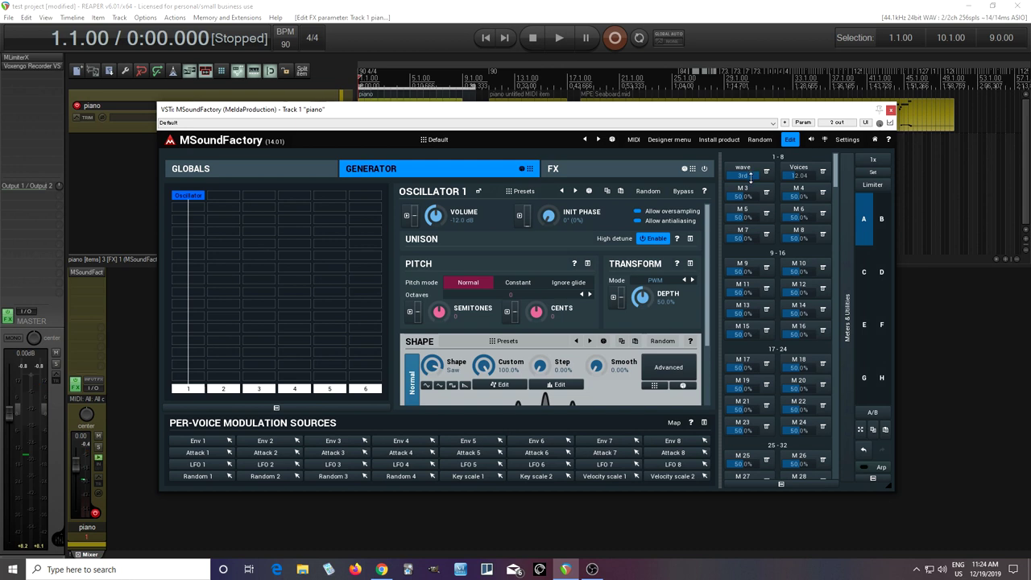
Expand Oscillator 1's unison section and assign its Detune parameter to multiparameter M 3
{"action": "left_click", "coordinate": [684, 238]}
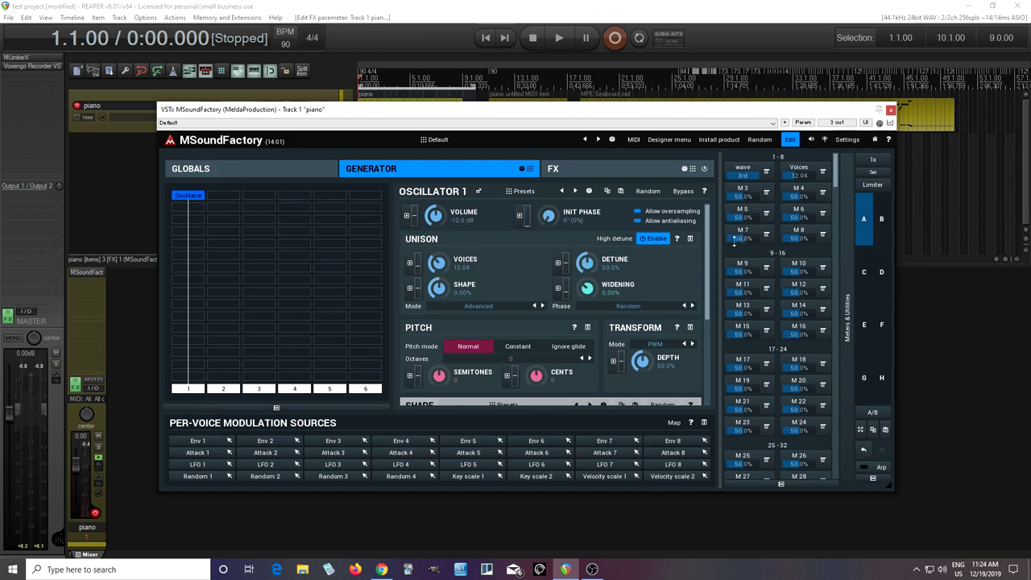
{"action": "left_click", "coordinate": [767, 193]}
{"action": "left_click", "coordinate": [813, 268]}
{"action": "left_click", "coordinate": [586, 263]}
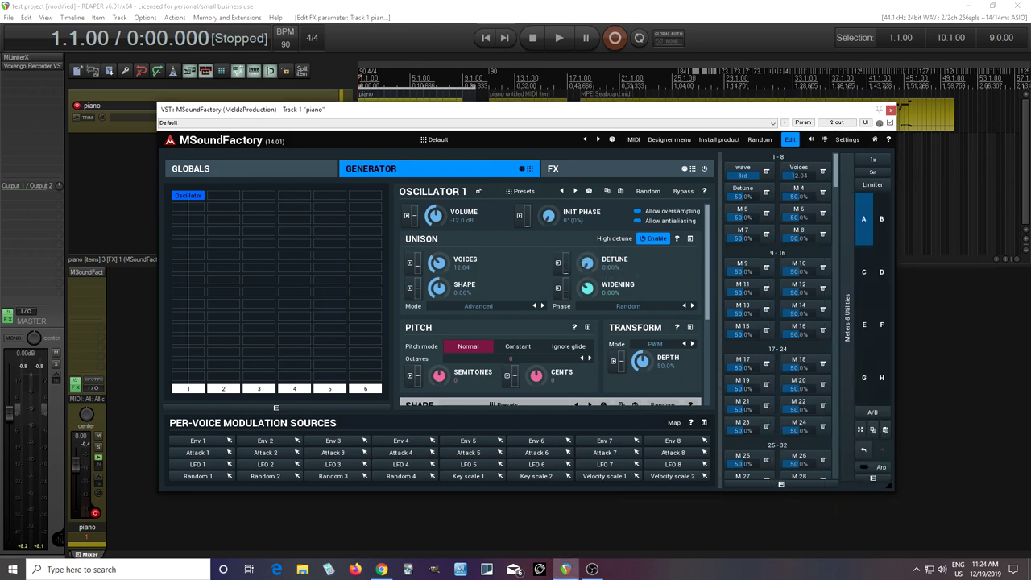
Add multiparameter 3 to Oscillator 1's bank setting MPs to update, making it 2,3
{"action": "left_click", "coordinate": [189, 196]}
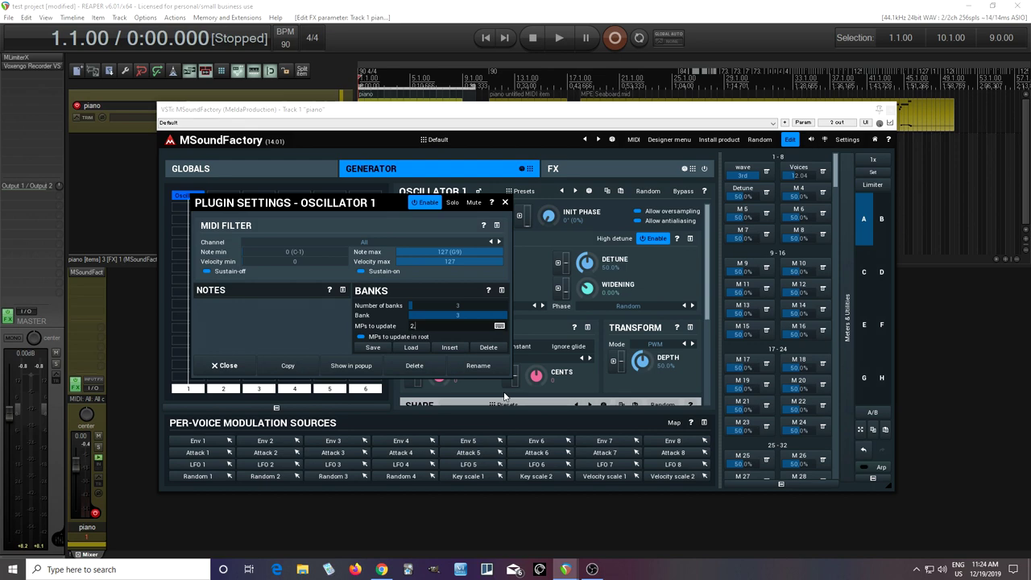
{"action": "type", "text": ",3"}
{"action": "left_click", "coordinate": [241, 365]}
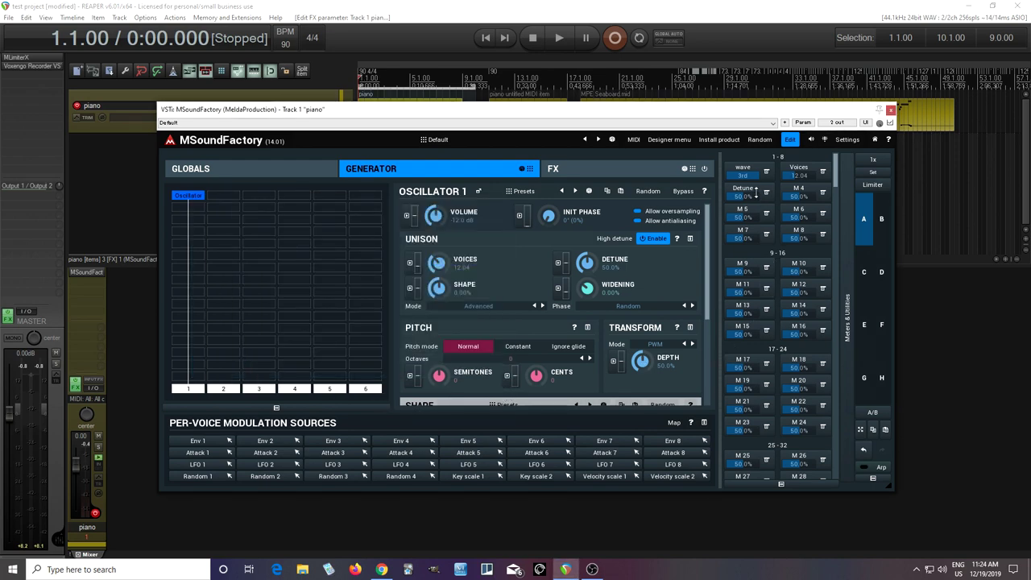
Raise the Detune multiparameter to about 98.0%, switch wave to 2nd and expand the unison section
{"action": "left_click_drag", "start_coordinate": [741, 195], "coordinate": [734, 196]}
{"action": "left_click_drag", "start_coordinate": [733, 196], "coordinate": [742, 175]}
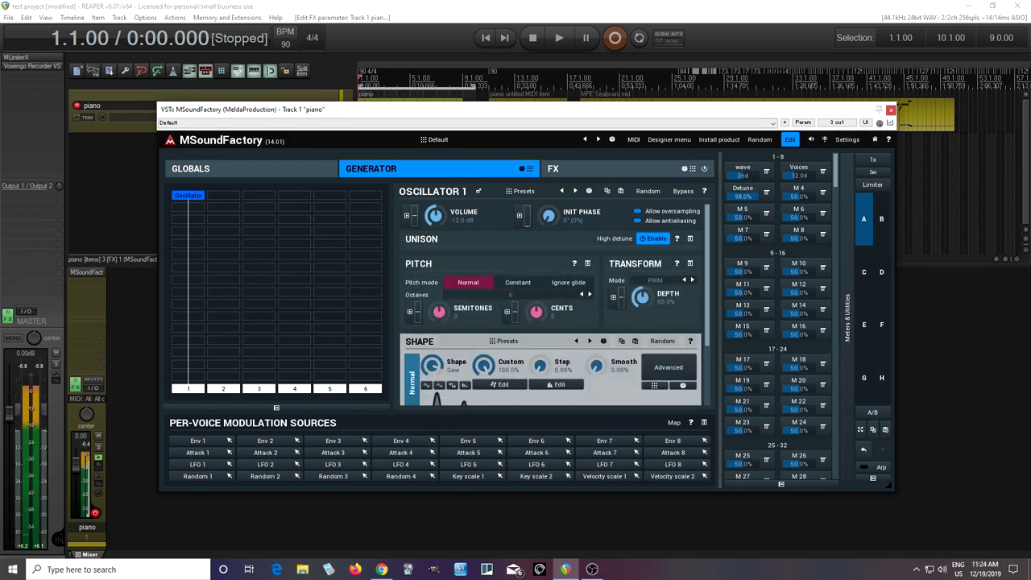
{"action": "left_click", "coordinate": [691, 239]}
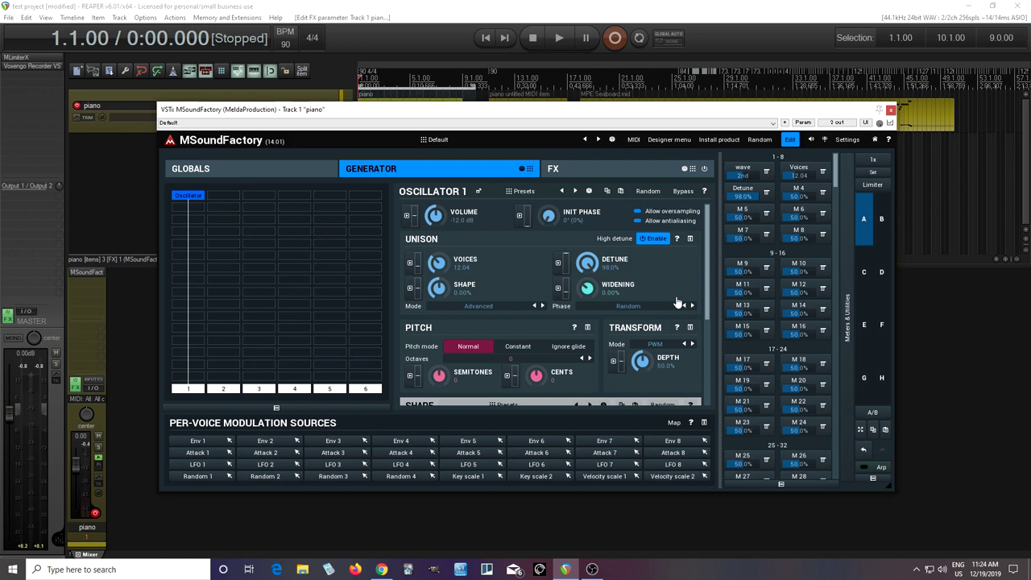
Load the Wavetable crystal pad global preset and set its A/B Ratio to 0.00%
{"action": "left_click", "coordinate": [476, 143]}
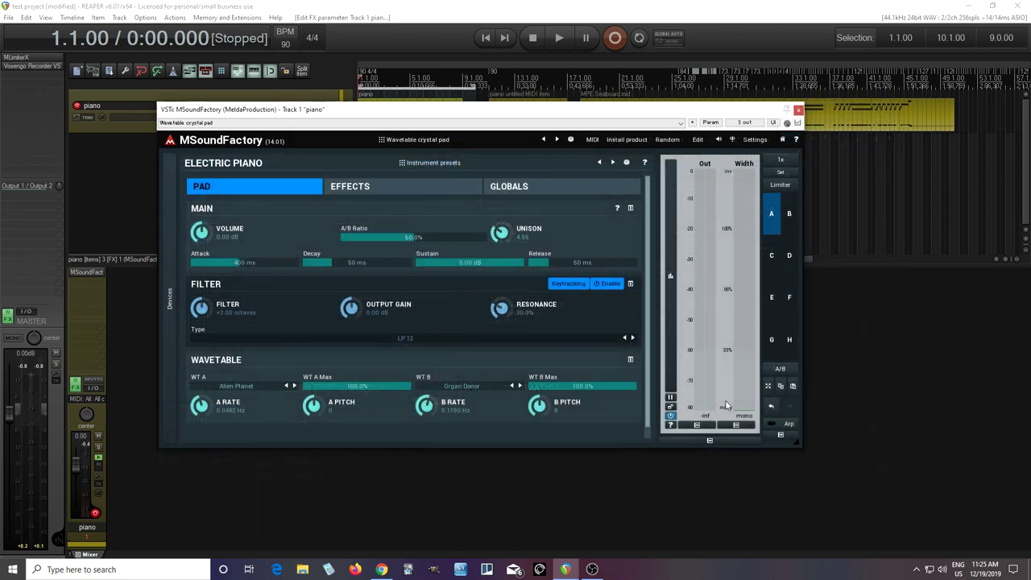
{"action": "left_click", "coordinate": [267, 388]}
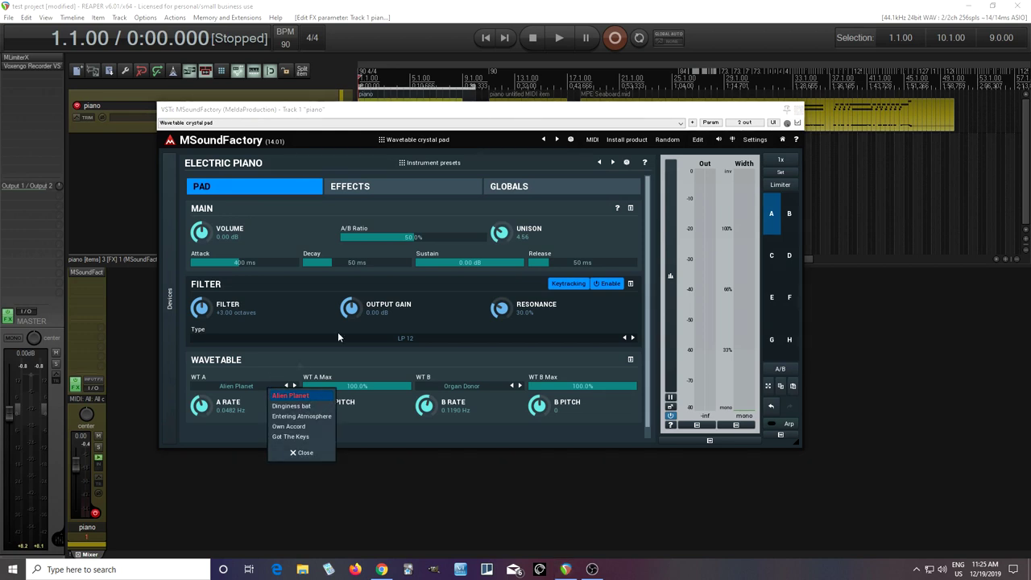
{"action": "left_click", "coordinate": [416, 239]}
{"action": "left_click_drag", "start_coordinate": [416, 238], "coordinate": [341, 239]}
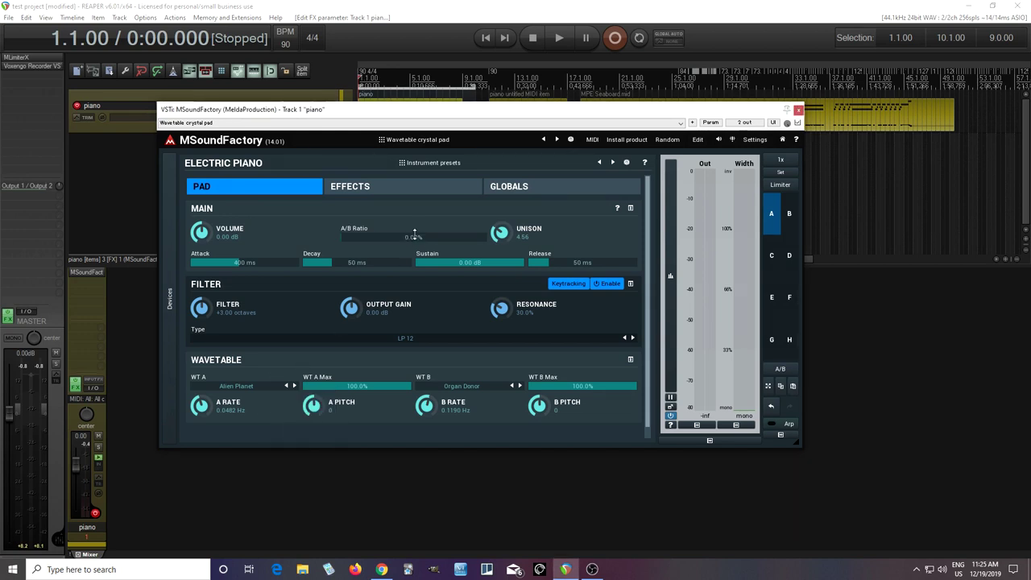
Step WT A through Dinginess bat, Entering Atmosphere and Own Accord to Got The Keys, and review its wavetable choices
{"action": "left_click", "coordinate": [294, 387]}
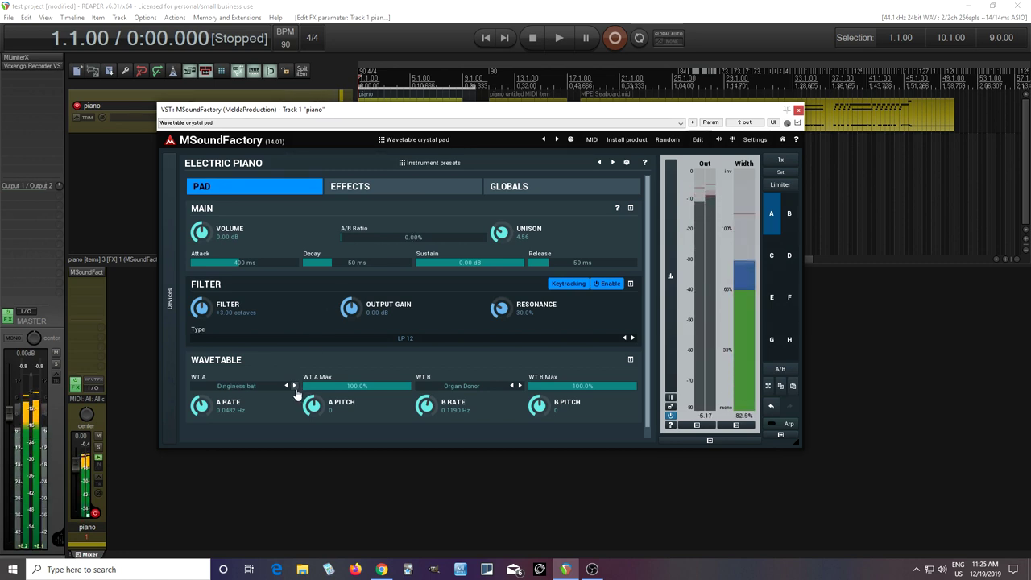
{"action": "left_click", "coordinate": [294, 386]}
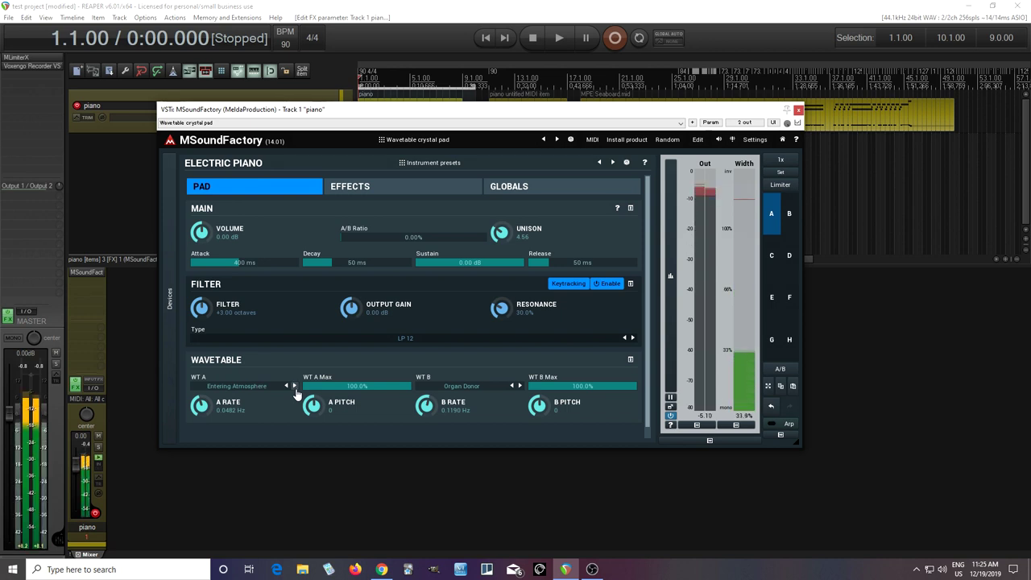
{"action": "left_click", "coordinate": [294, 386]}
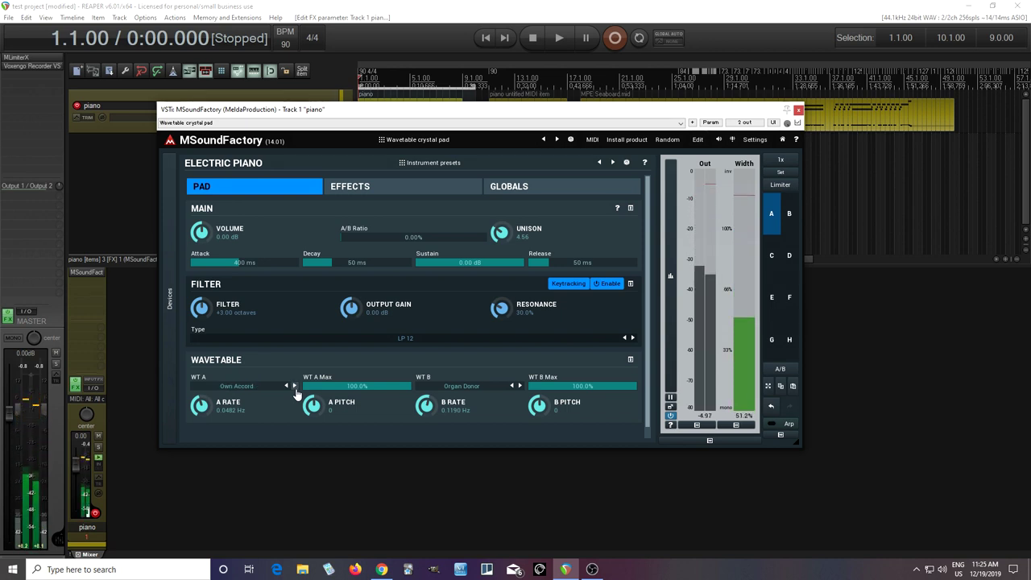
{"action": "left_click", "coordinate": [294, 387]}
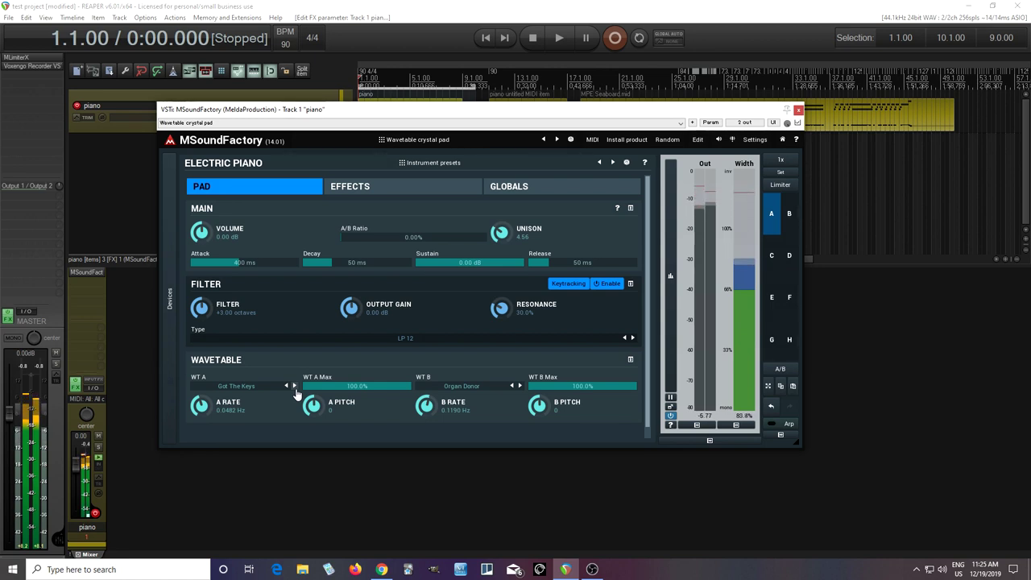
{"action": "left_click", "coordinate": [266, 390]}
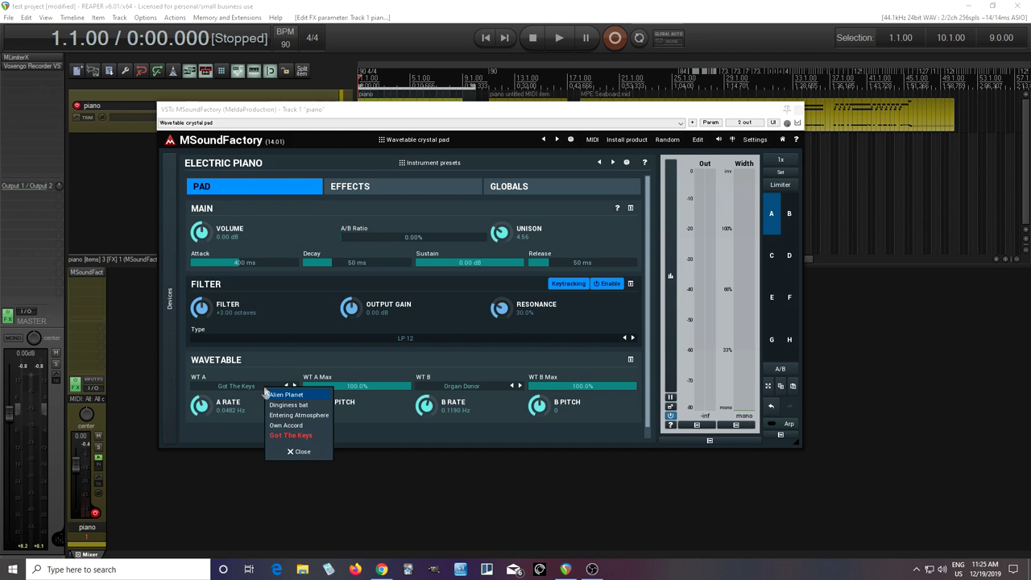
{"action": "left_click", "coordinate": [492, 390]}
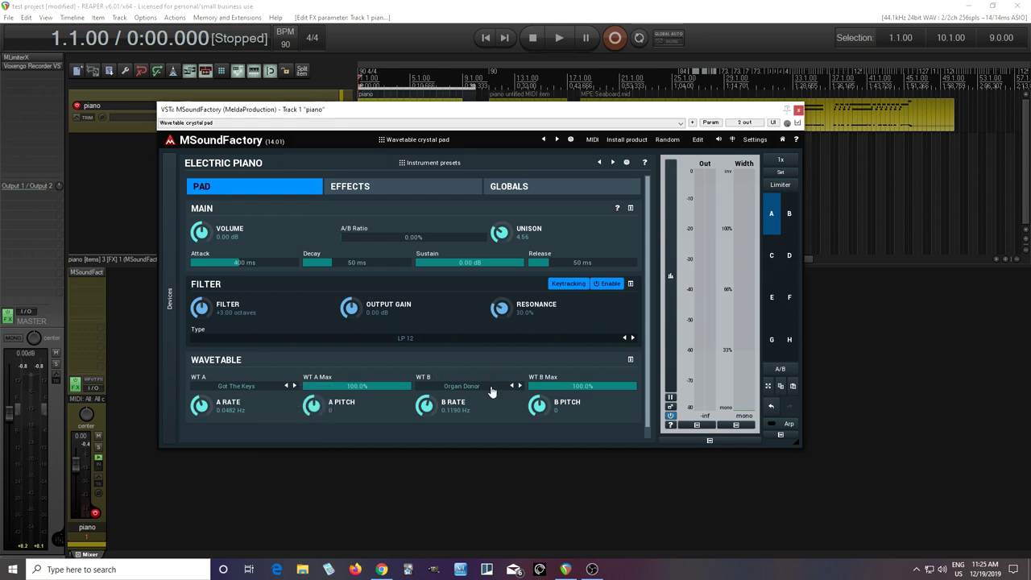
View the wavetable choices of WT B and reset the A/B Ratio to 50.0%
{"action": "left_click", "coordinate": [492, 390]}
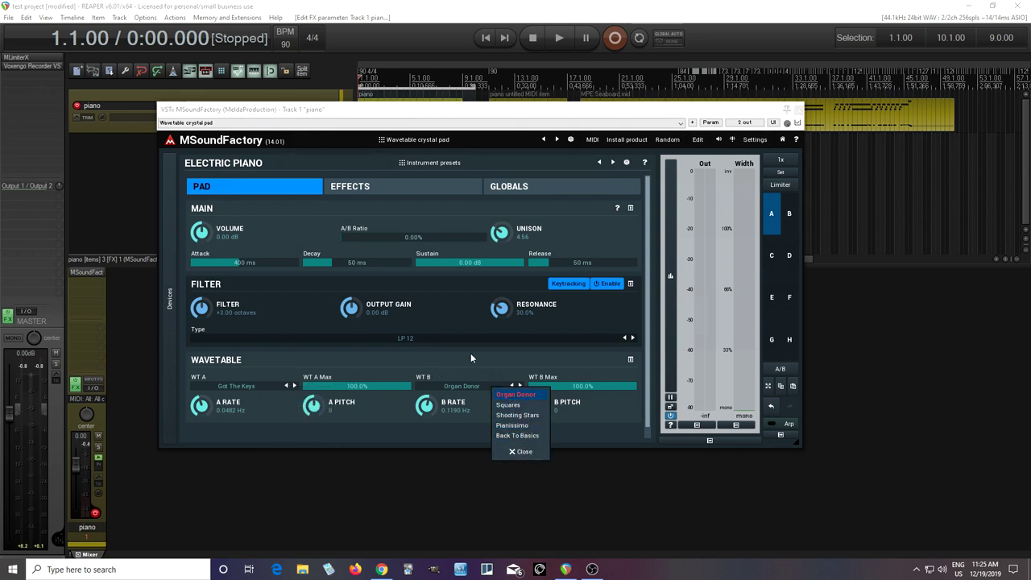
{"action": "left_click", "coordinate": [471, 357]}
{"action": "double_click", "coordinate": [432, 236]}
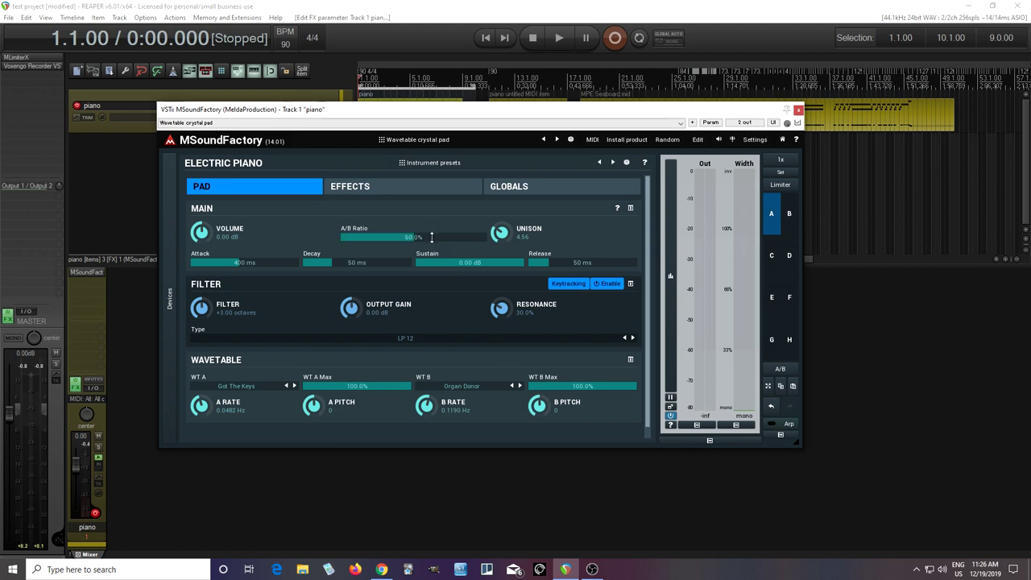
Load the idiophone global preset from the Synth folder and close the preset browser
{"action": "left_click", "coordinate": [434, 143]}
{"action": "left_click", "coordinate": [666, 257]}
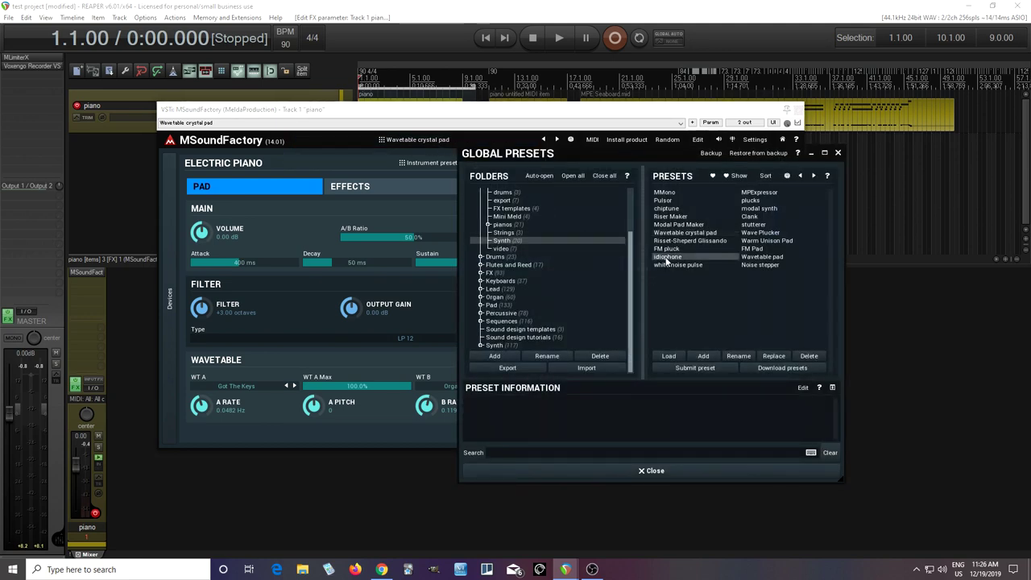
{"action": "left_click", "coordinate": [650, 471]}
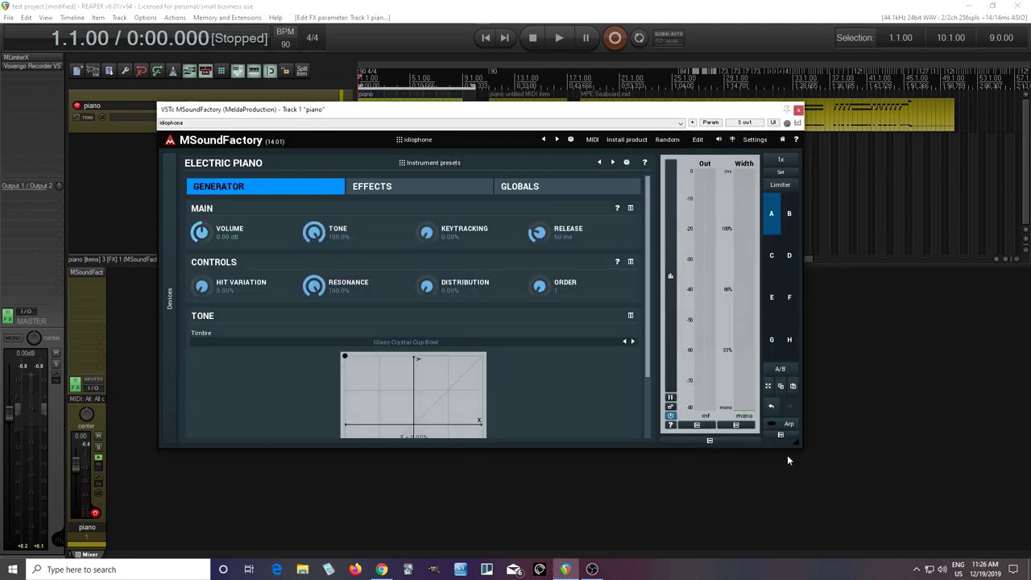
Make the MSoundFactory window narrower and taller, reposition it, and collapse its meters
{"action": "left_click_drag", "start_coordinate": [798, 444], "coordinate": [652, 504]}
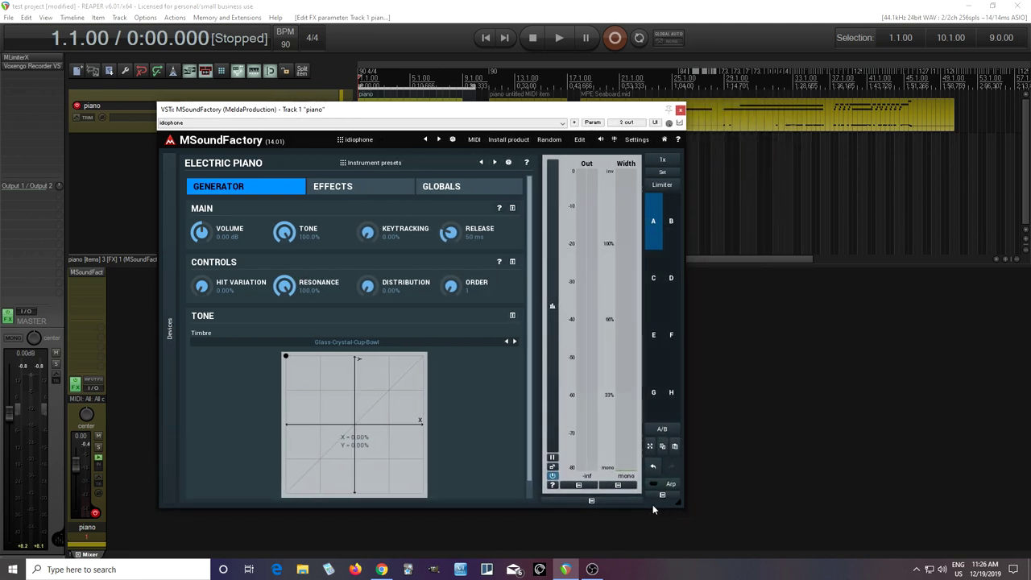
{"action": "left_click_drag", "start_coordinate": [456, 112], "coordinate": [546, 99]}
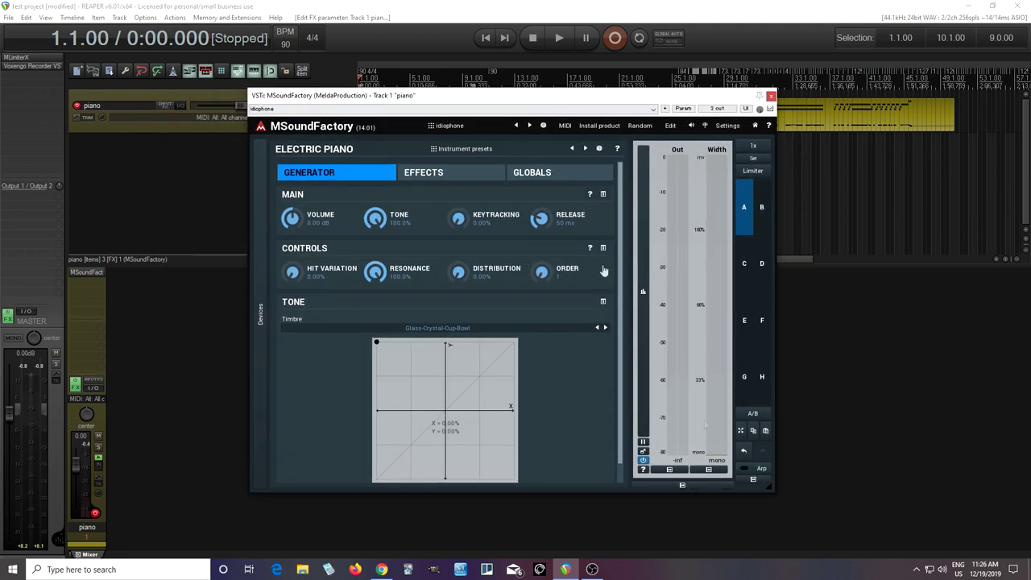
{"action": "left_click", "coordinate": [683, 484]}
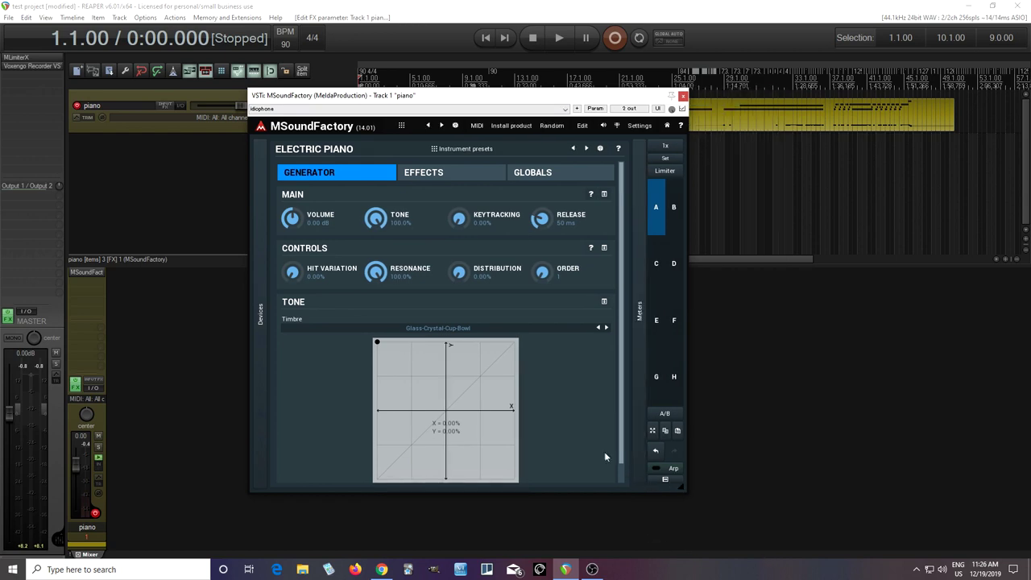
Set the arpeggiator's rate to 1/16x and close its settings
{"action": "left_click", "coordinate": [670, 470]}
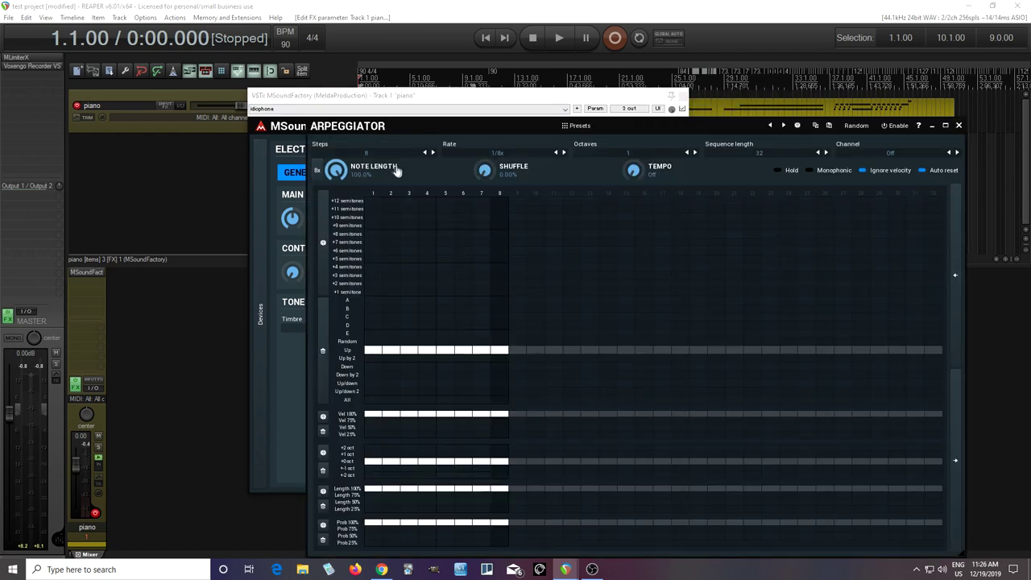
{"action": "left_click", "coordinate": [465, 157]}
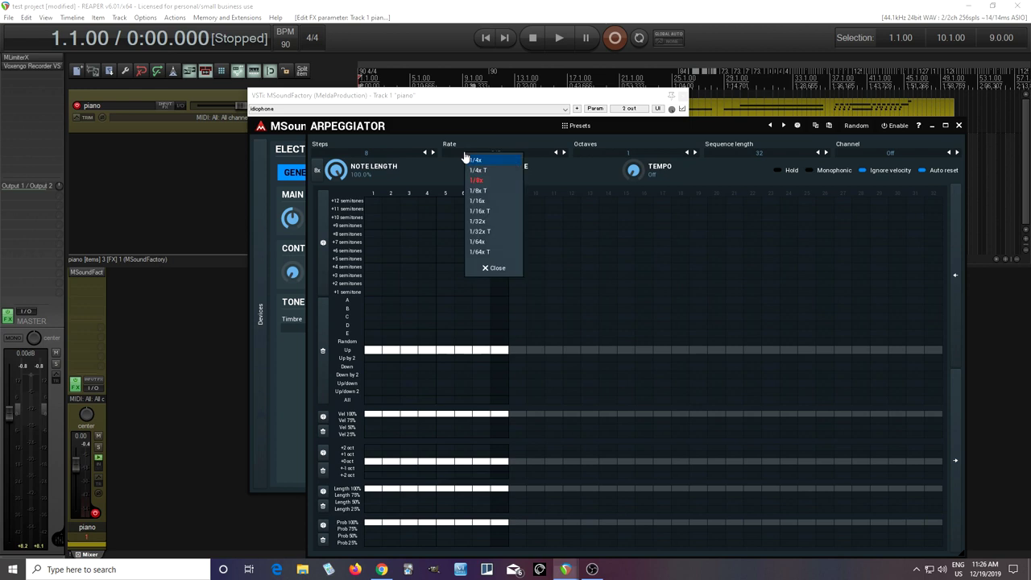
{"action": "left_click", "coordinate": [486, 201]}
{"action": "left_click", "coordinate": [959, 124]}
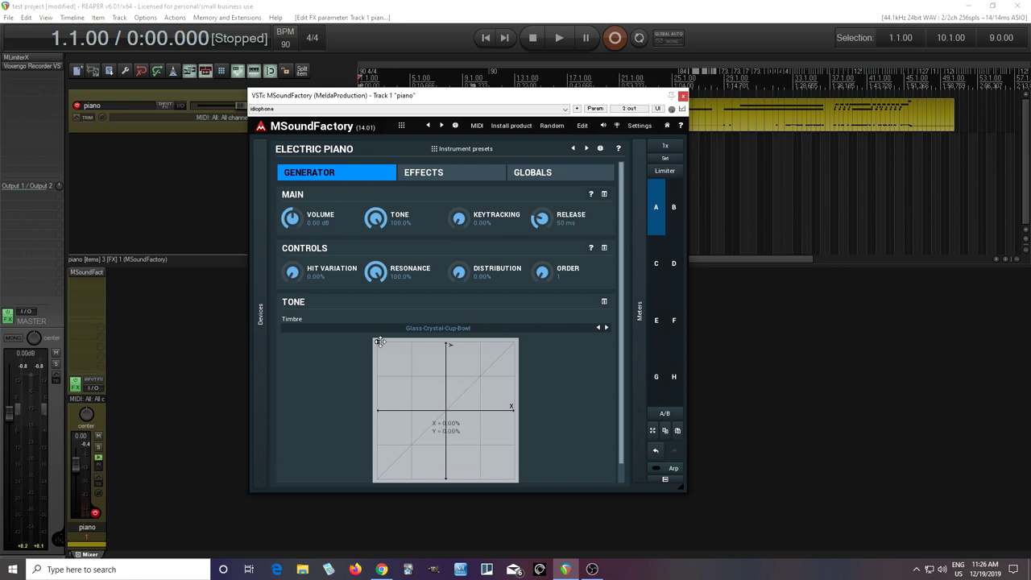
Enable the arpeggiator and compare the preset's playback without and with it
{"action": "left_click", "coordinate": [558, 38]}
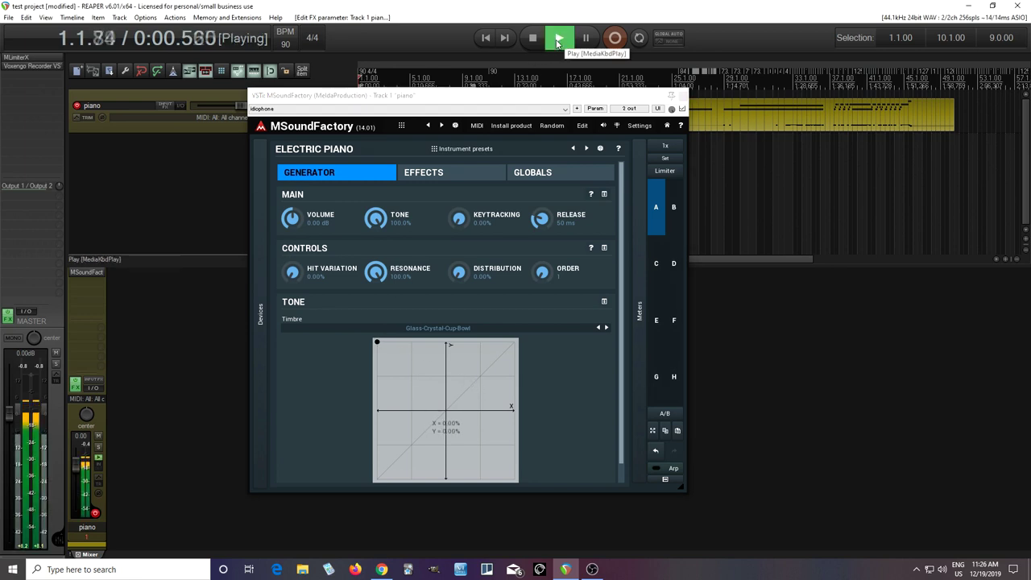
{"action": "key", "text": "space"}
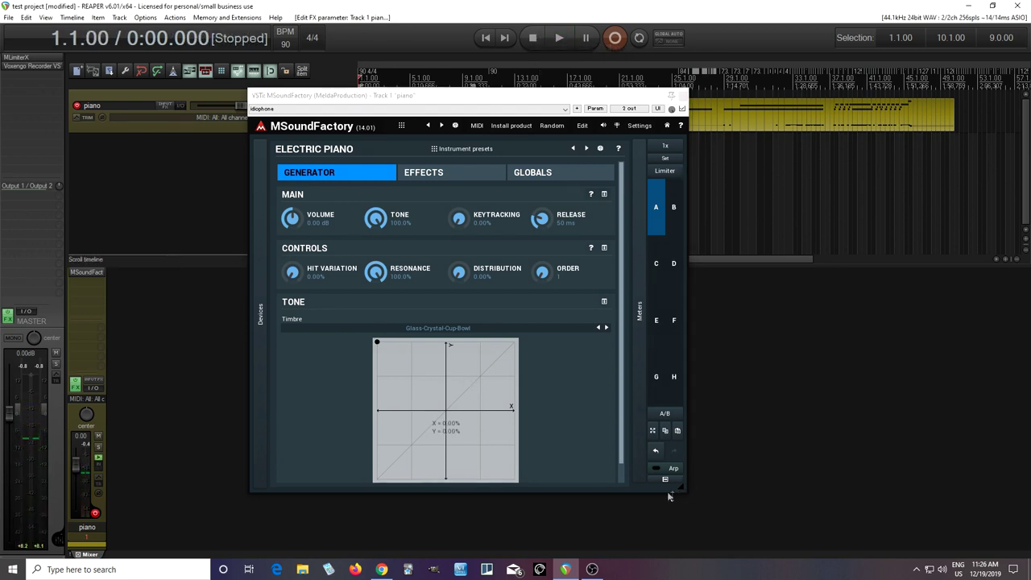
{"action": "left_click", "coordinate": [559, 38]}
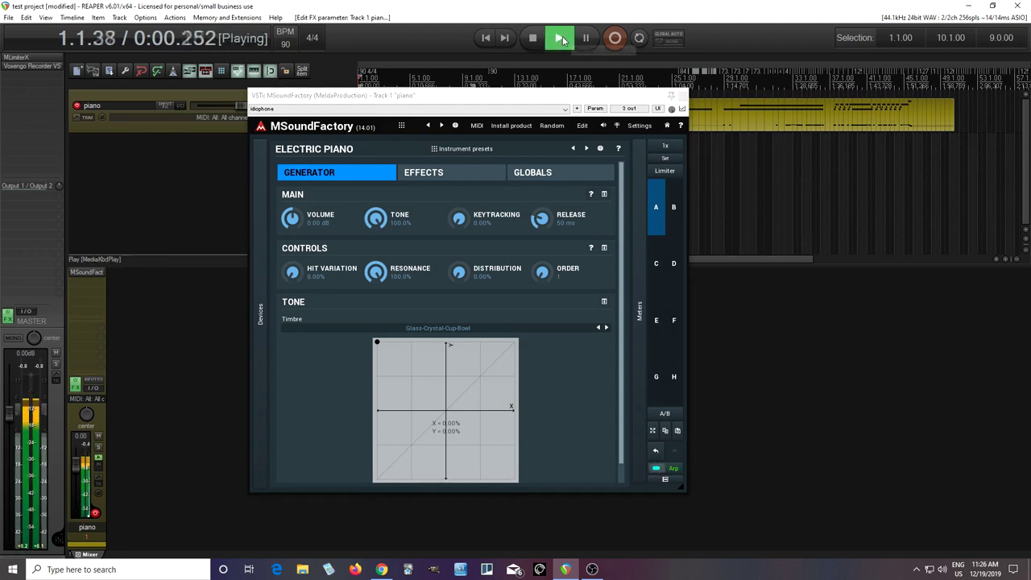
{"action": "key", "text": "space"}
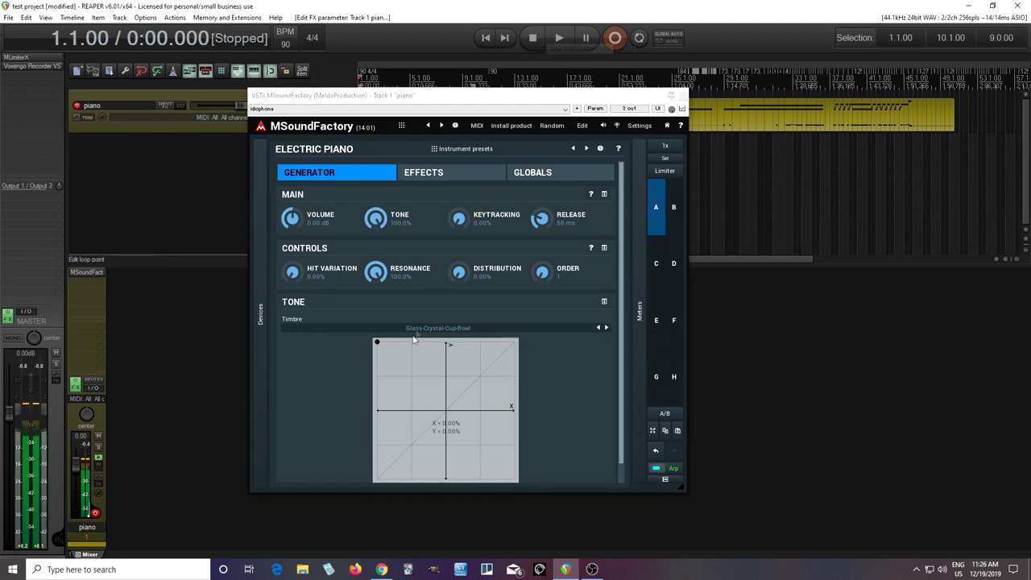
Audition the Glass-Crystal-Cup-Bowl timbre with the XY pad at X 100.0%, Y 0.00%, and at X 100.0%, Y 100.0%
{"action": "left_click_drag", "start_coordinate": [377, 342], "coordinate": [515, 342]}
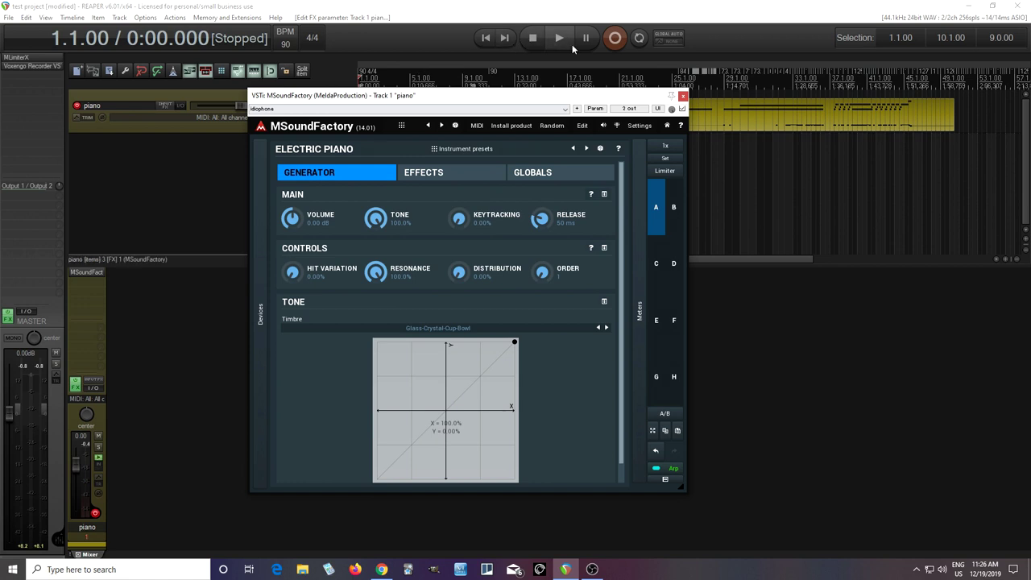
{"action": "left_click", "coordinate": [559, 39]}
{"action": "left_click", "coordinate": [533, 38]}
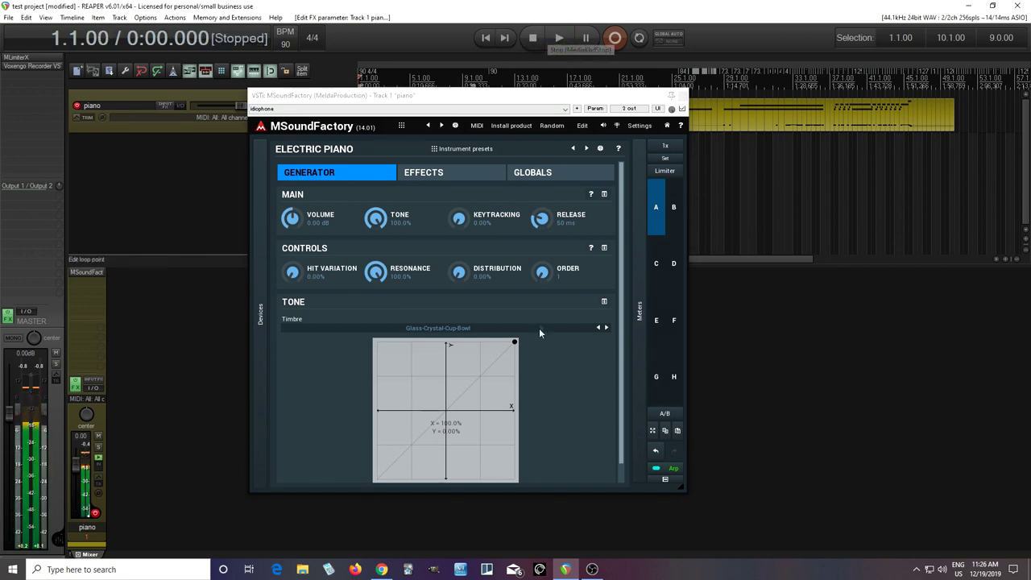
{"action": "left_click_drag", "start_coordinate": [515, 342], "coordinate": [515, 478]}
{"action": "left_click", "coordinate": [561, 38]}
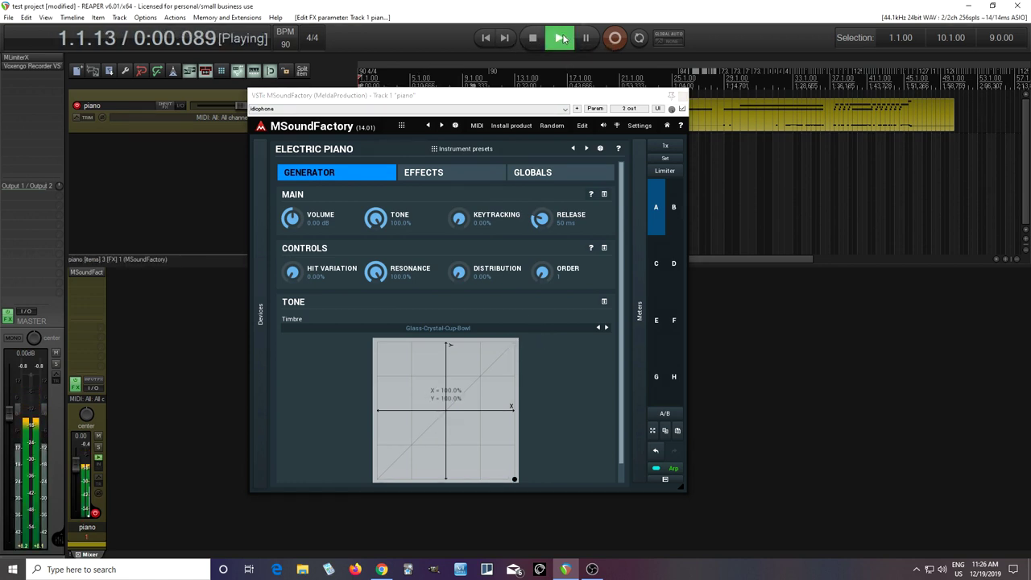
{"action": "key", "text": "space"}
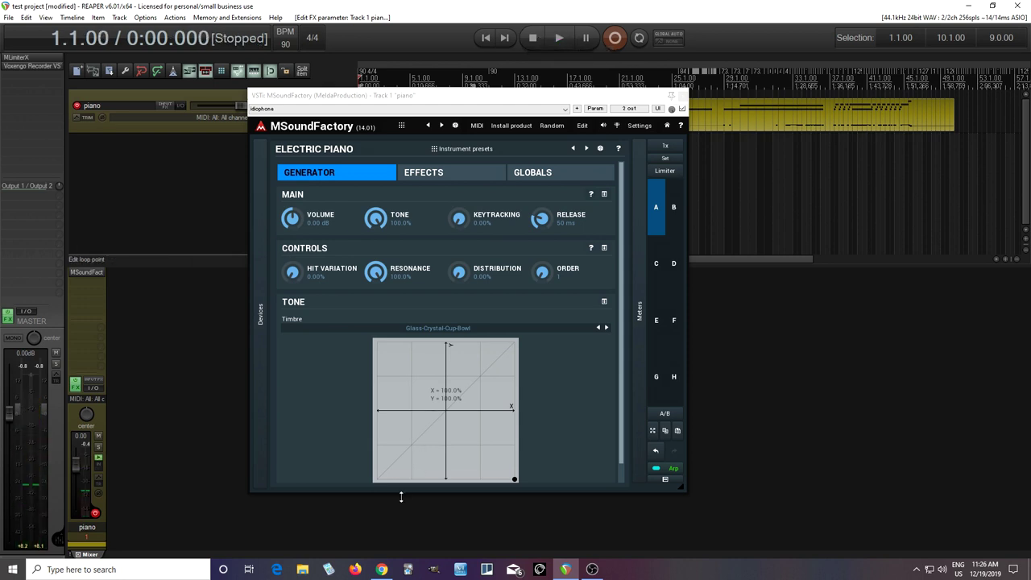
Audition the XY pad at X 0.00%, Y 100.0%, and at about X 81.3%, Y 40.6%
{"action": "left_click", "coordinate": [402, 482]}
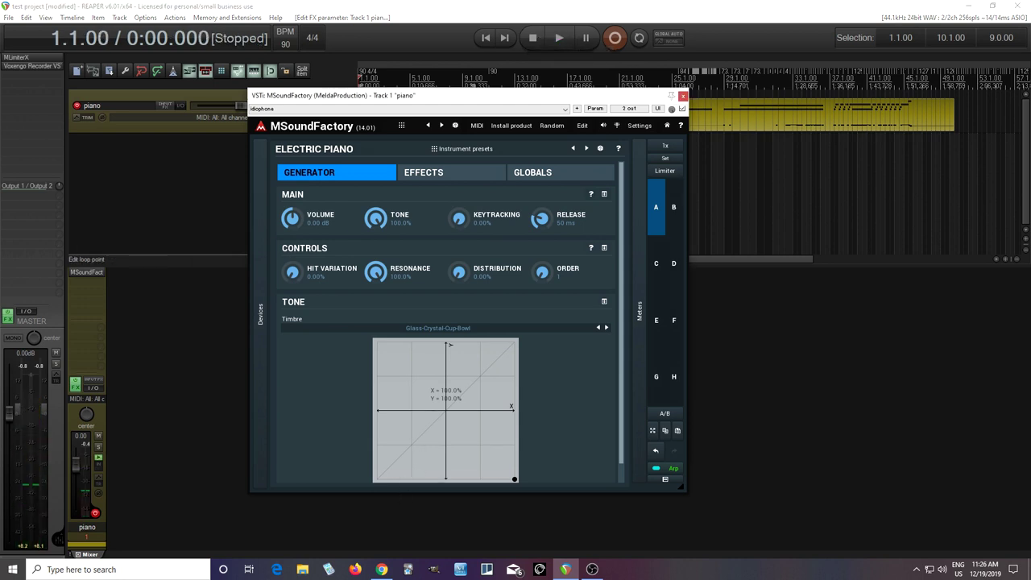
{"action": "left_click", "coordinate": [557, 40]}
{"action": "left_click", "coordinate": [538, 39]}
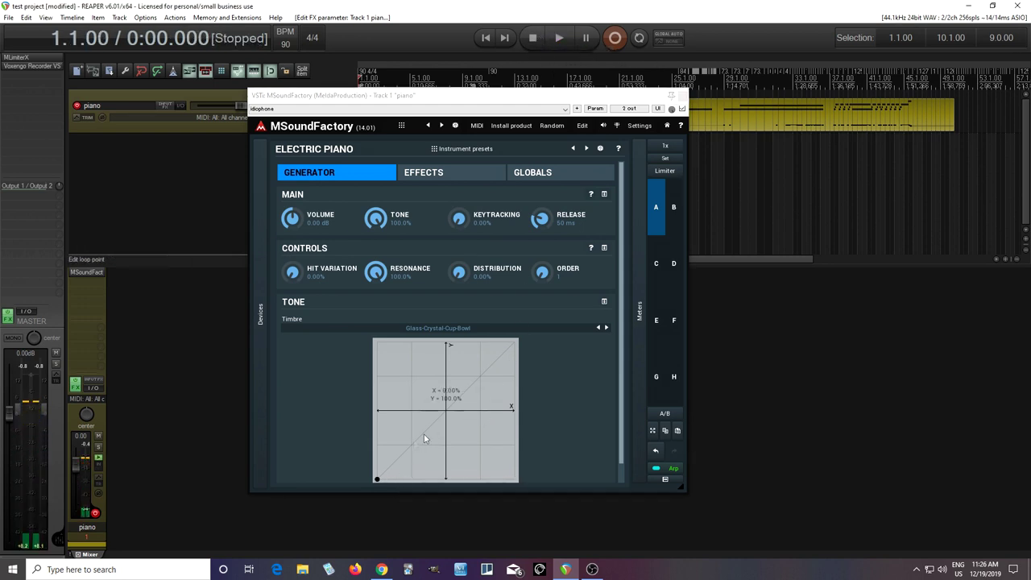
{"action": "left_click_drag", "start_coordinate": [449, 434], "coordinate": [489, 397]}
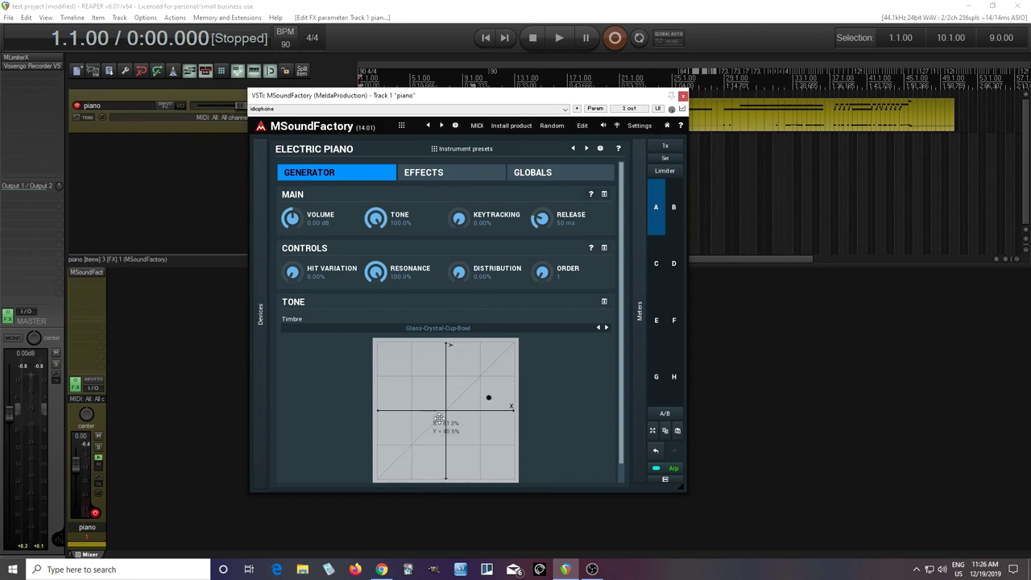
{"action": "left_click", "coordinate": [557, 39]}
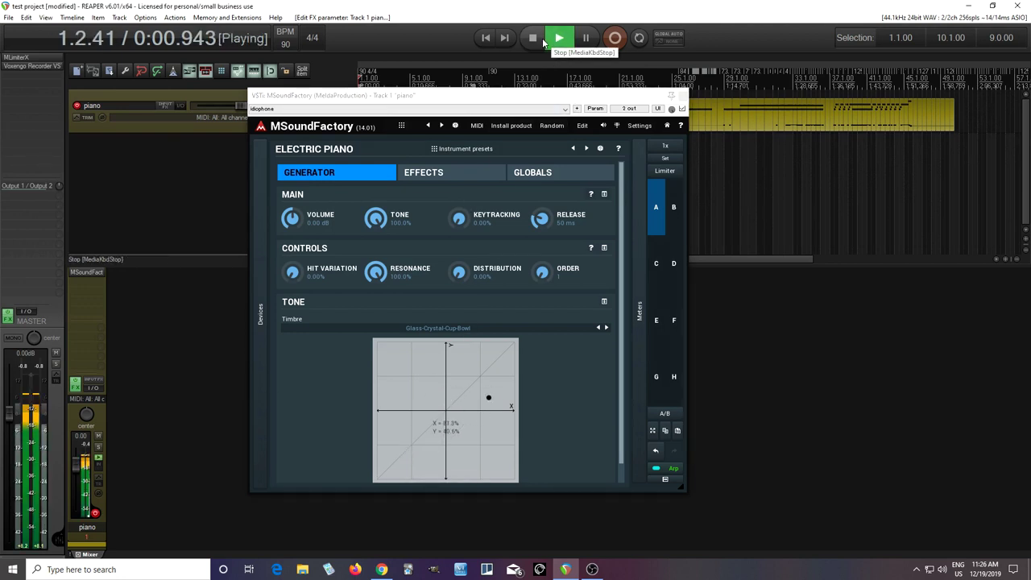
{"action": "left_click", "coordinate": [536, 39]}
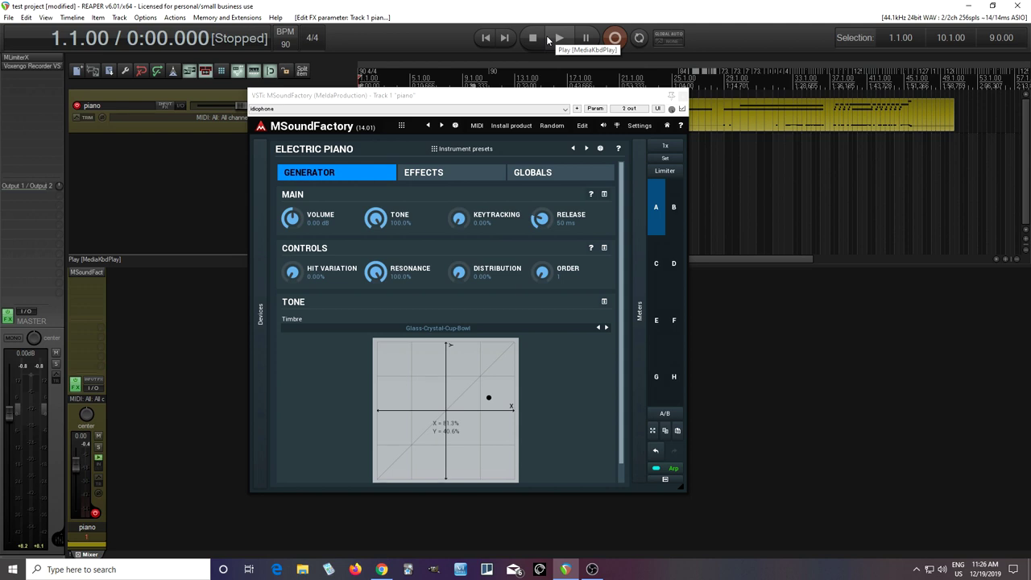
Switch the timbre to Celesta-Glockenspiel-Xylophone-Marimba and audition it at the current XY position and at X 0.00%, Y 0.00%
{"action": "left_click", "coordinate": [438, 328]}
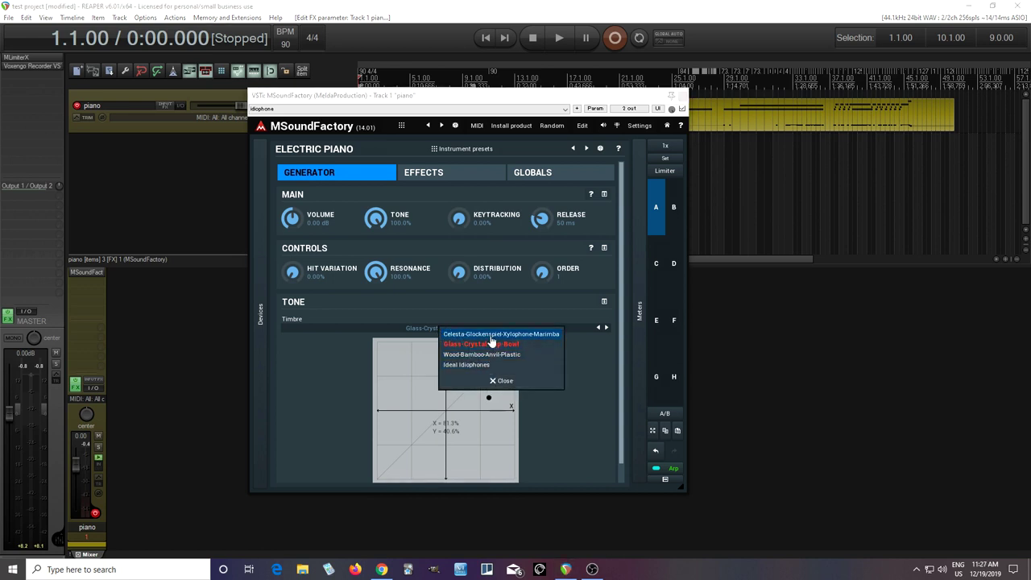
{"action": "left_click", "coordinate": [491, 334]}
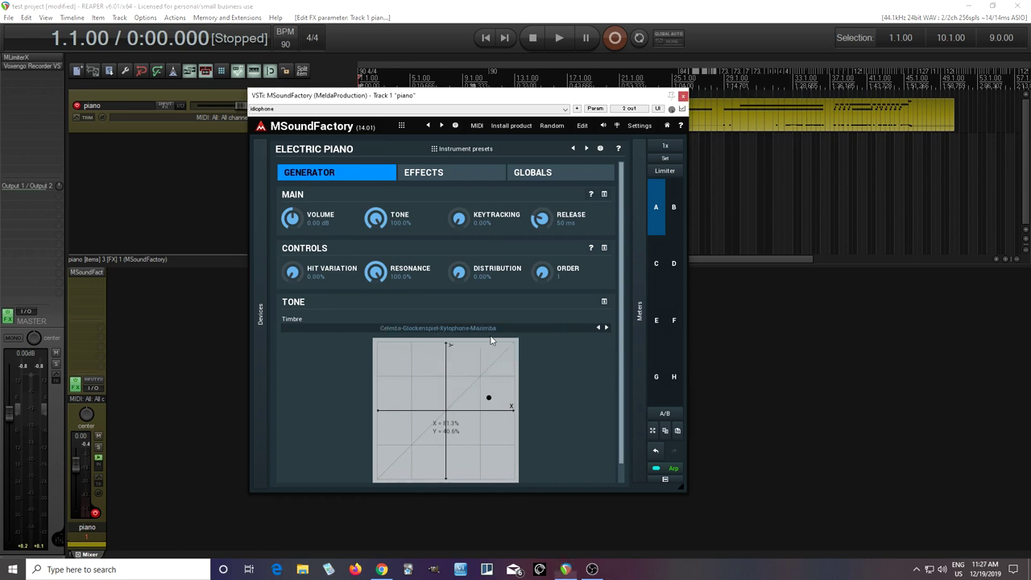
{"action": "left_click", "coordinate": [562, 34]}
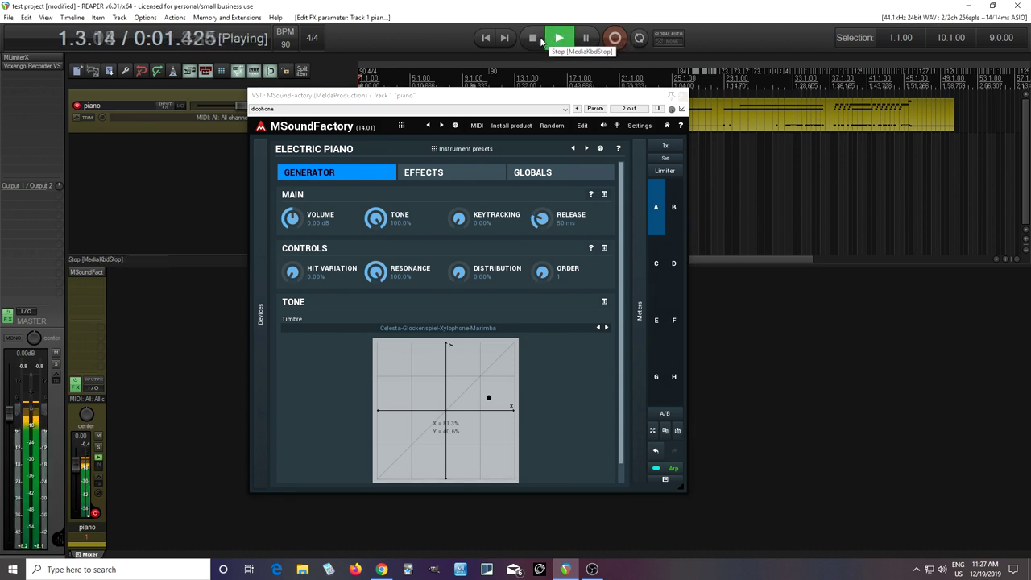
{"action": "left_click", "coordinate": [539, 38]}
{"action": "left_click", "coordinate": [561, 39]}
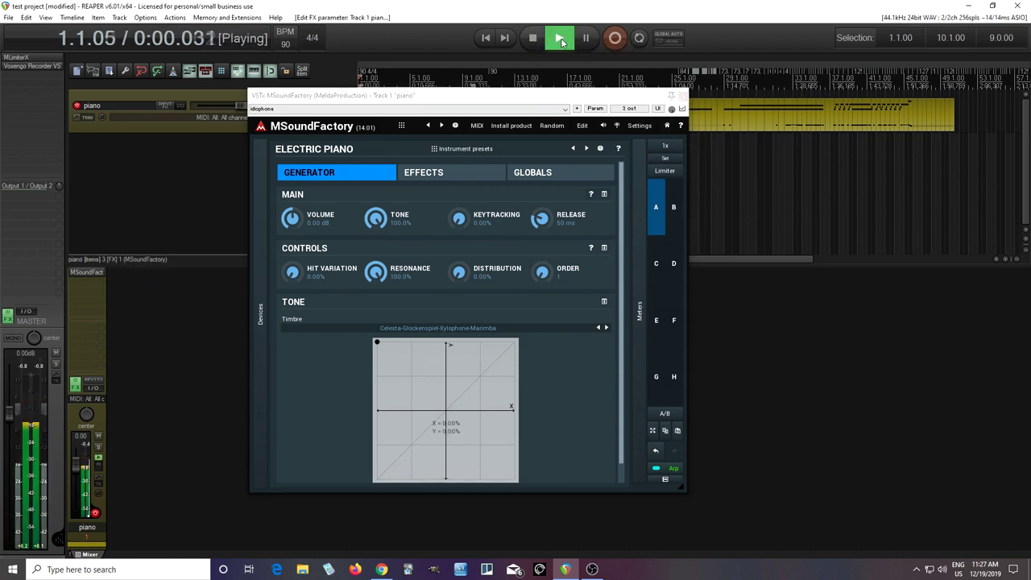
{"action": "left_click", "coordinate": [533, 38]}
Audition the Wood-Bamboo-Anvil-Plastic timbre and move the XY pad point to about X 29.3%, Y 44.5%
{"action": "left_click", "coordinate": [464, 330]}
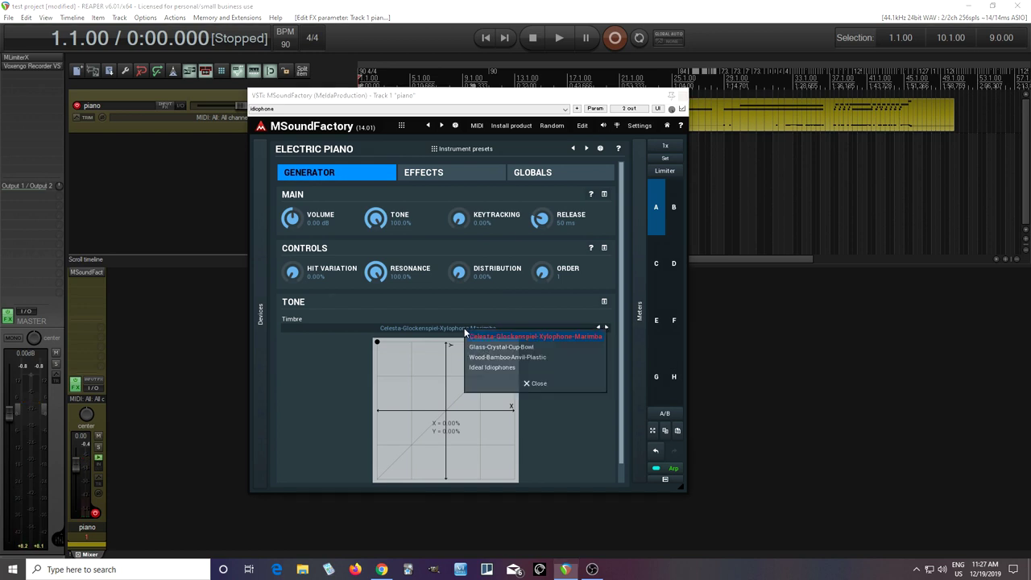
{"action": "left_click", "coordinate": [518, 360]}
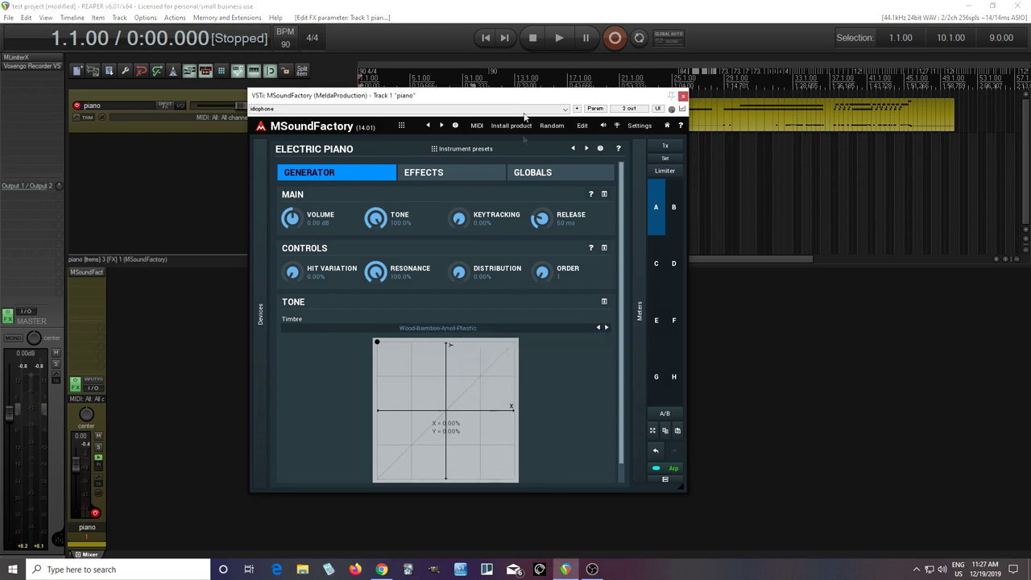
{"action": "left_click", "coordinate": [559, 38]}
{"action": "left_click", "coordinate": [537, 38]}
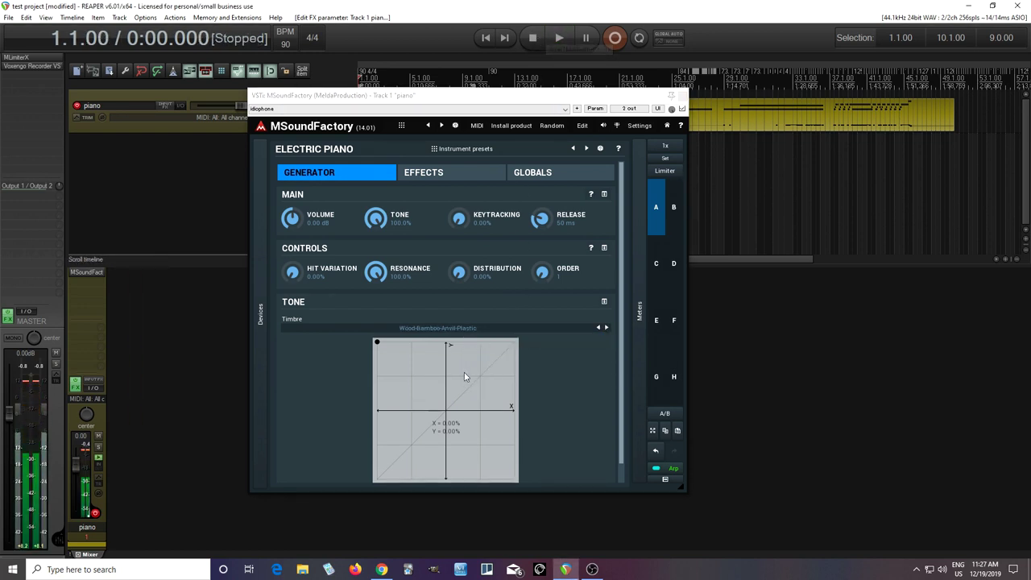
{"action": "left_click", "coordinate": [418, 402]}
Switch the timbre to Ideal Idiophones, audition it, and review the list of timbre choices
{"action": "left_click", "coordinate": [497, 329]}
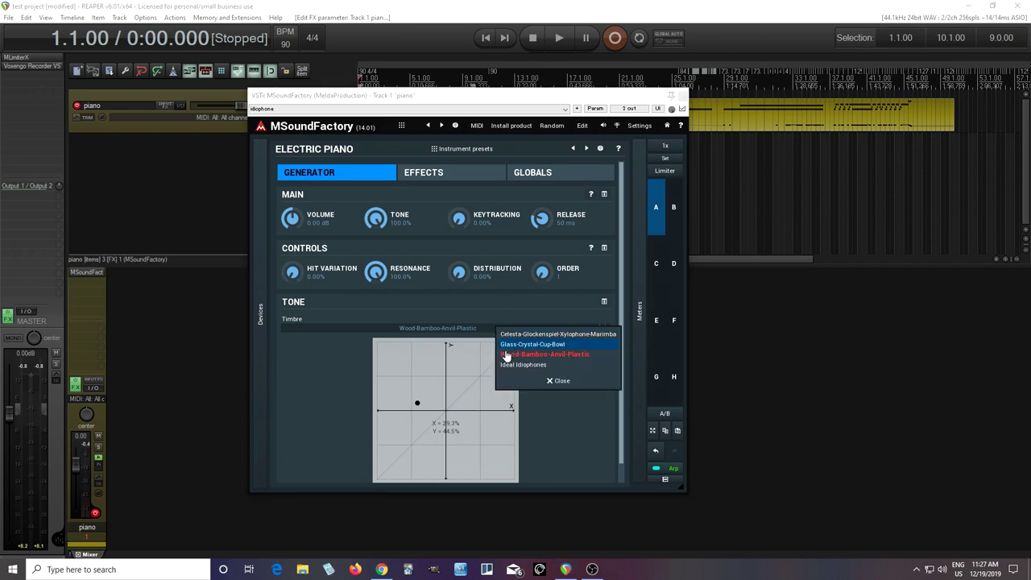
{"action": "left_click", "coordinate": [521, 367]}
{"action": "left_click", "coordinate": [549, 40]}
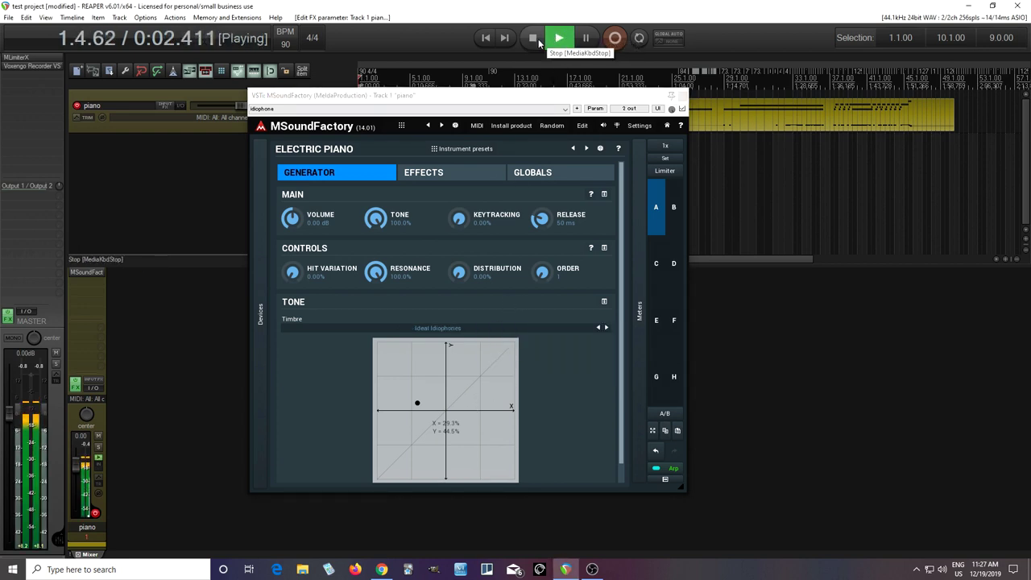
{"action": "left_click", "coordinate": [538, 39]}
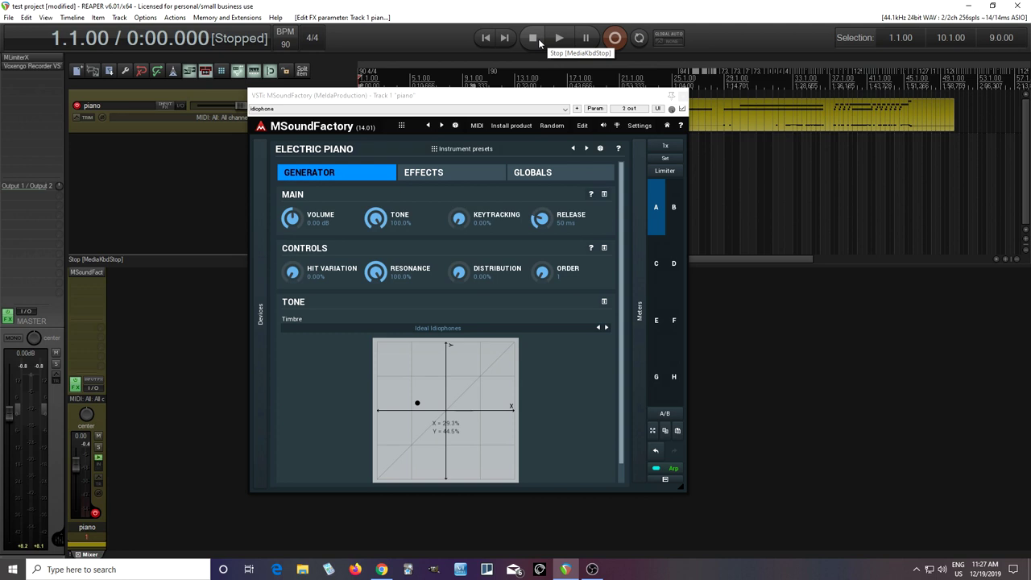
{"action": "left_click", "coordinate": [455, 330]}
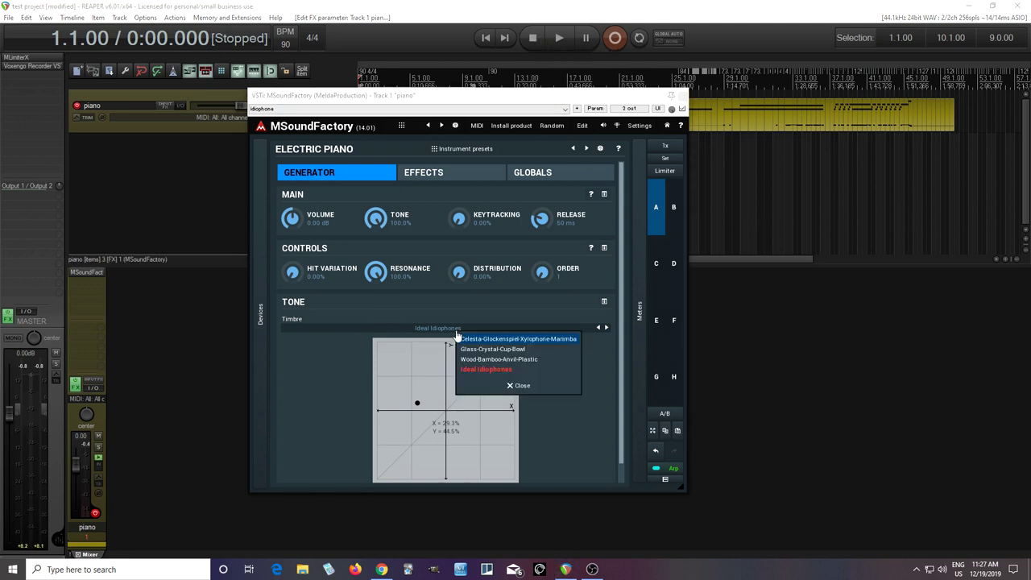
{"action": "left_click", "coordinate": [574, 431]}
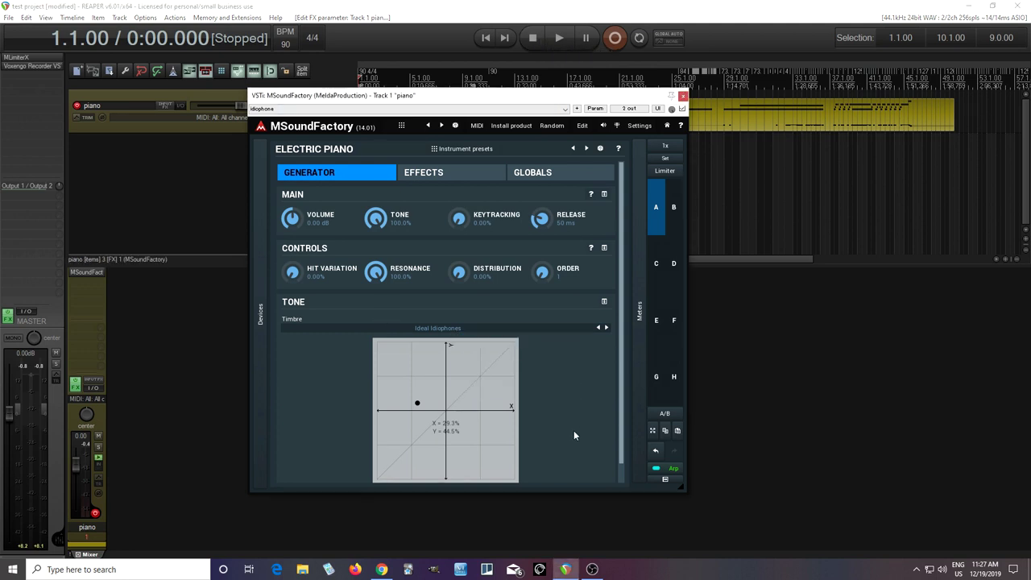